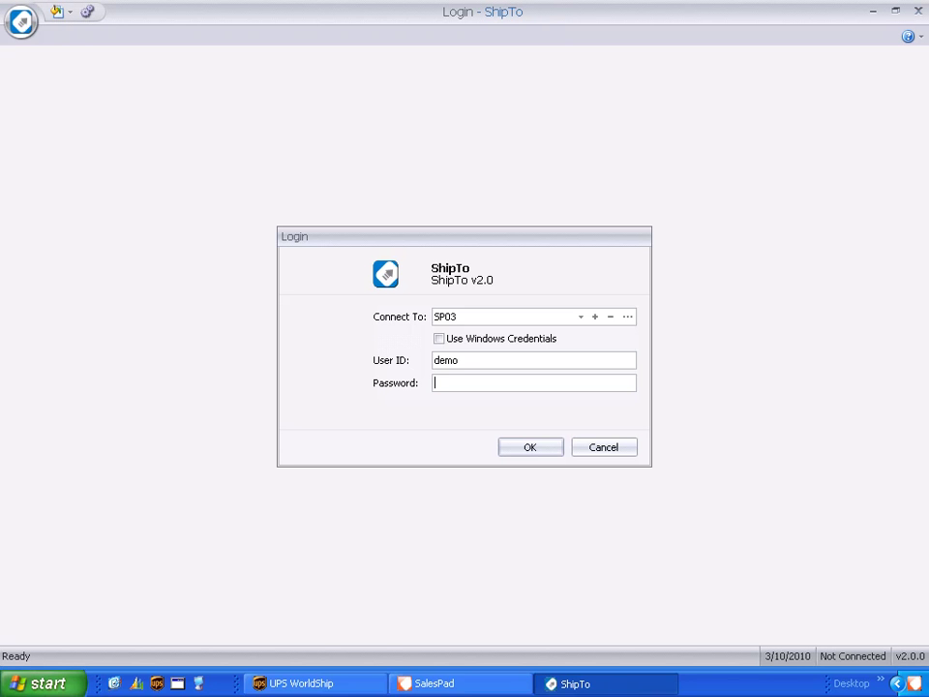
Step: Log in to SP03 in ShipTo using Windows credentials
click(457, 339)
click(530, 447)
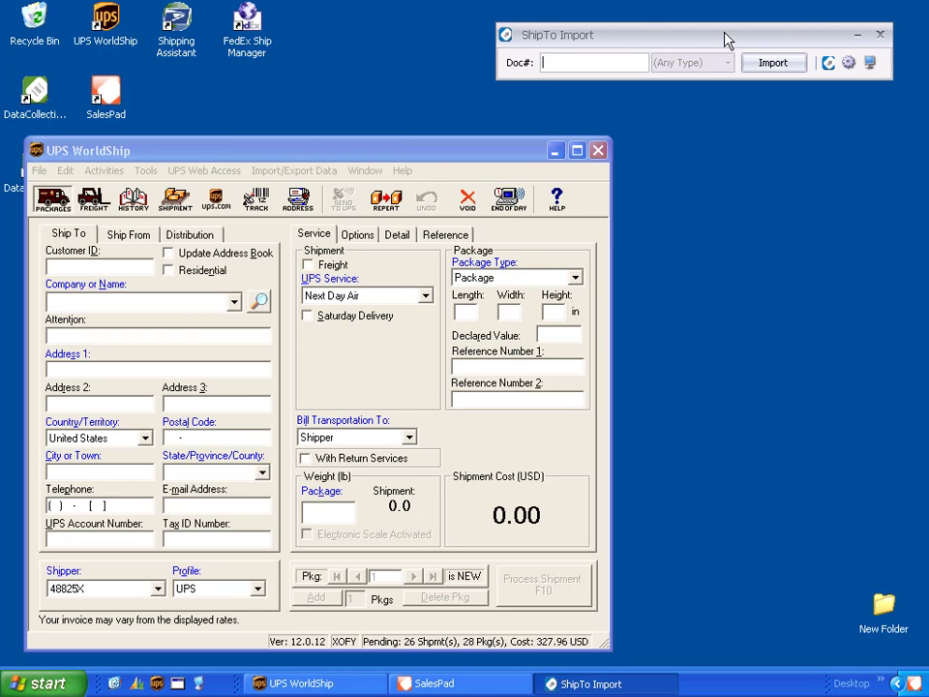
Step: Review the ShipTo user options and shipping method mappings, keeping the settings
click(848, 63)
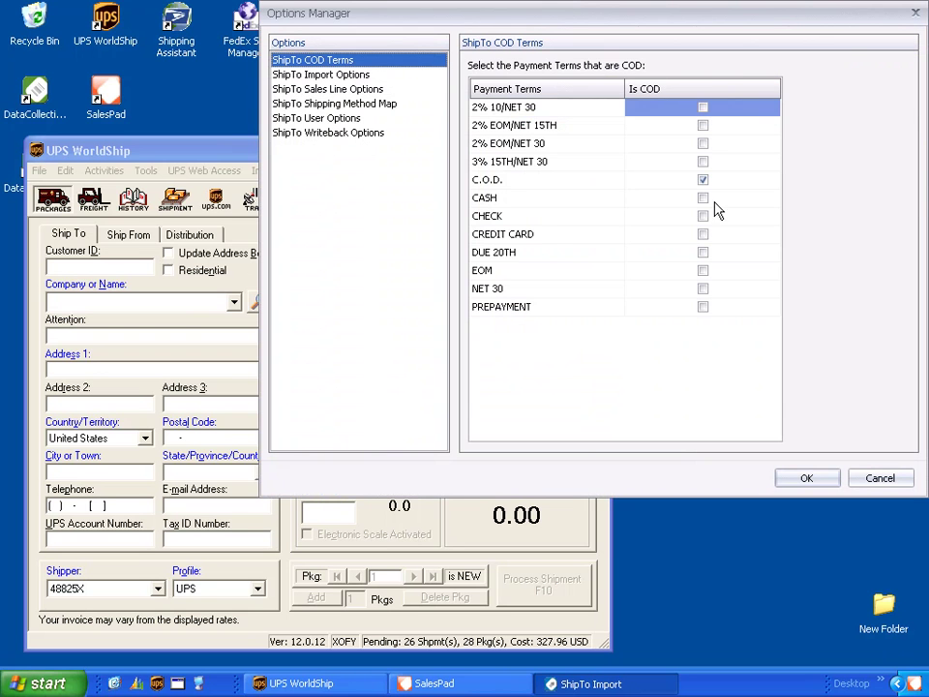
click(341, 118)
click(371, 104)
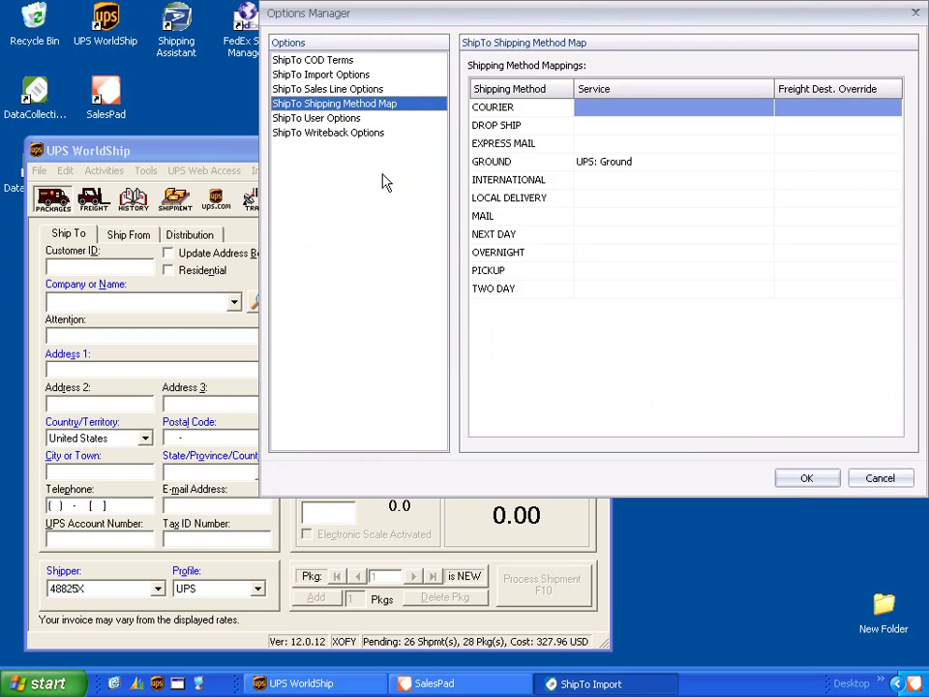
click(810, 481)
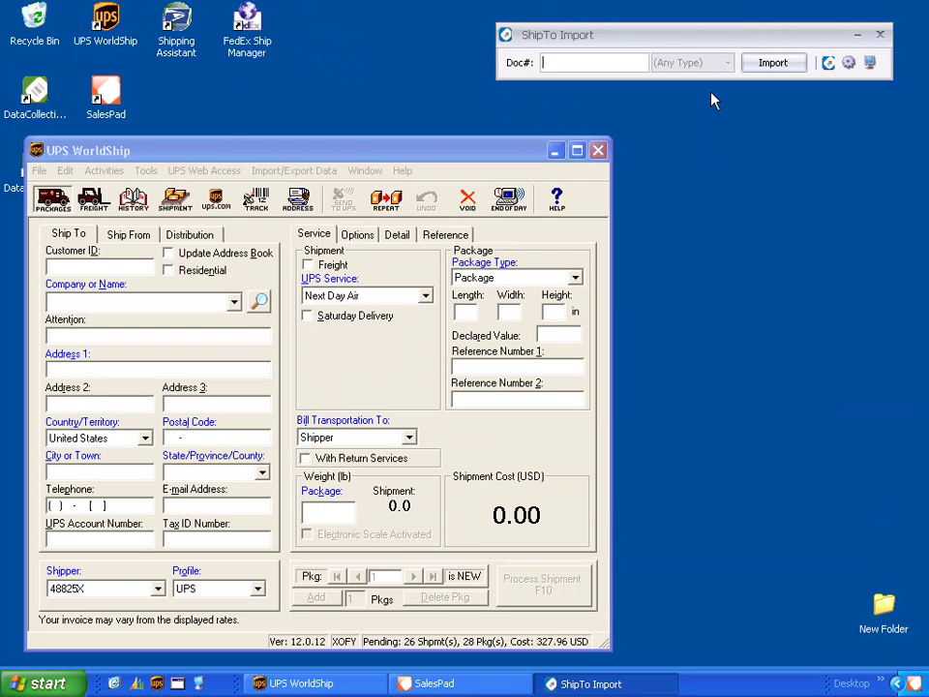
Step: Search pending orders and try importing ORD2319, dismissing the keyed import error
click(829, 63)
click(849, 95)
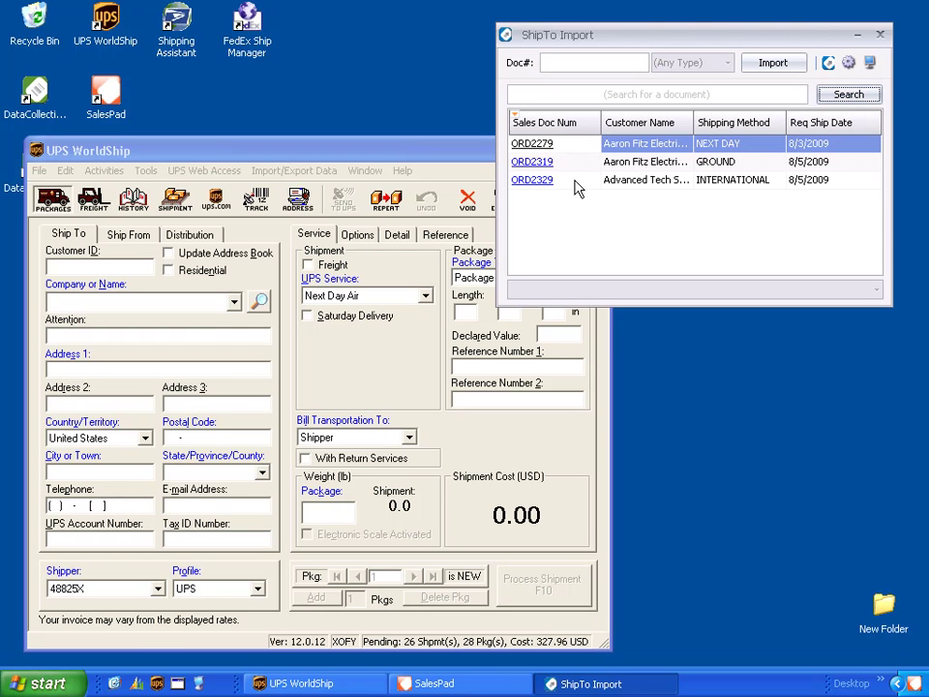
click(760, 163)
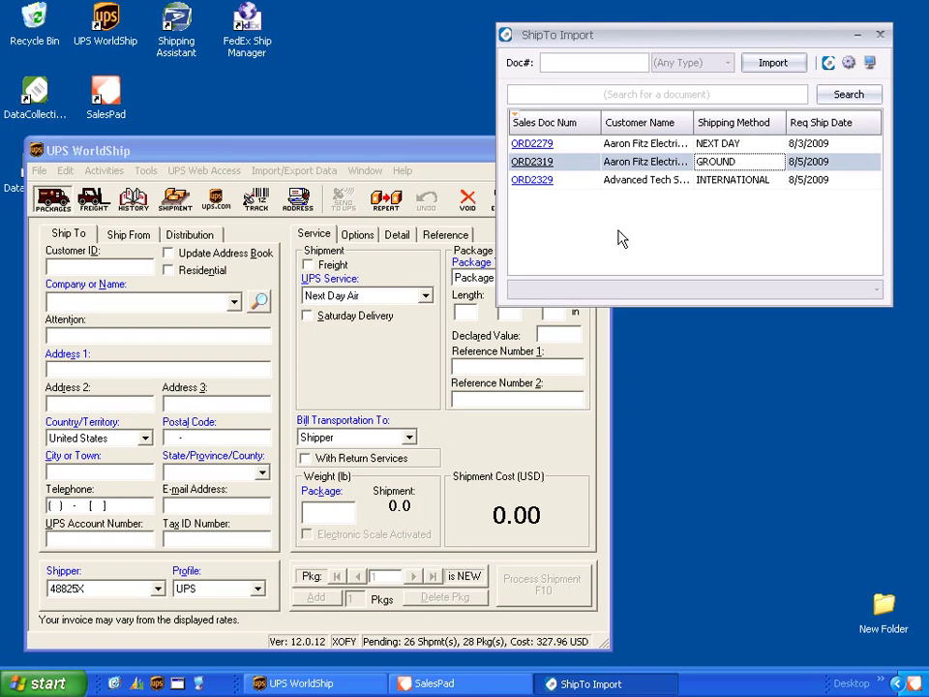
click(533, 162)
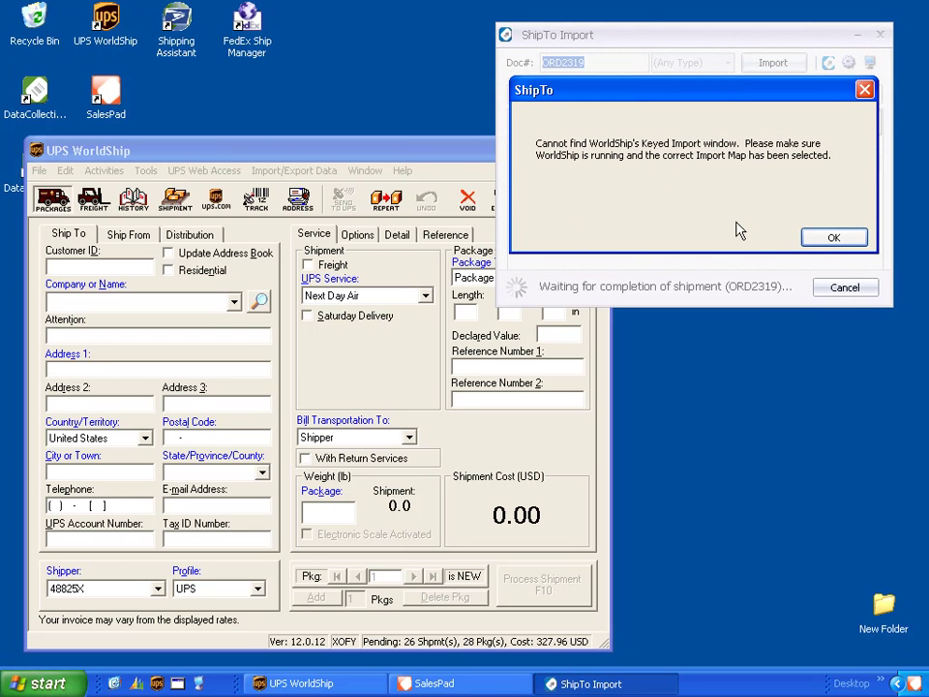
click(834, 237)
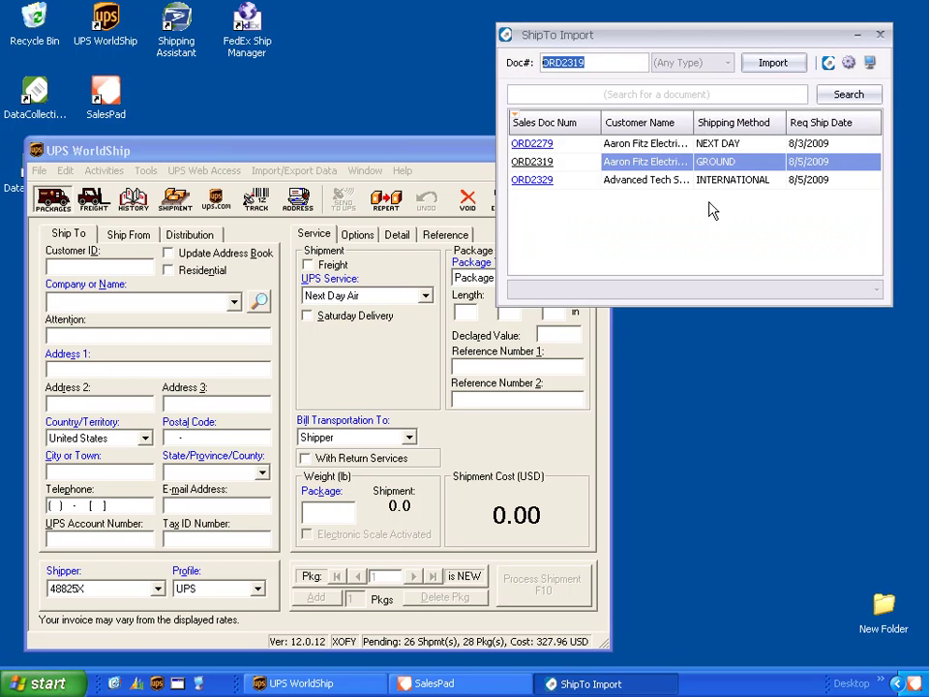
Step: Start a WorldShip Keyed Import using the 1 ShipTo Import map
click(290, 150)
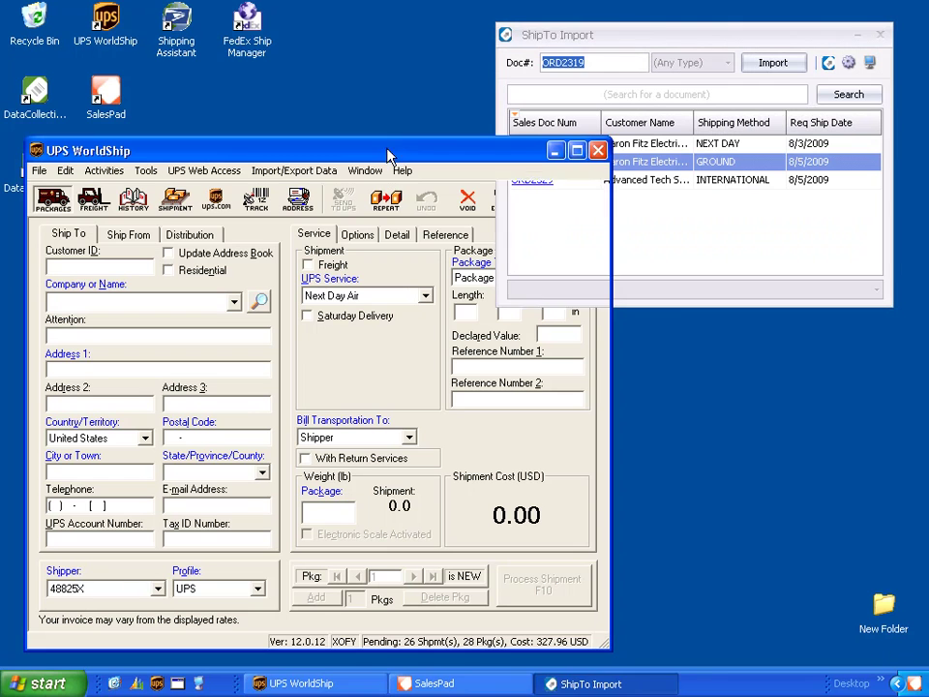
click(281, 177)
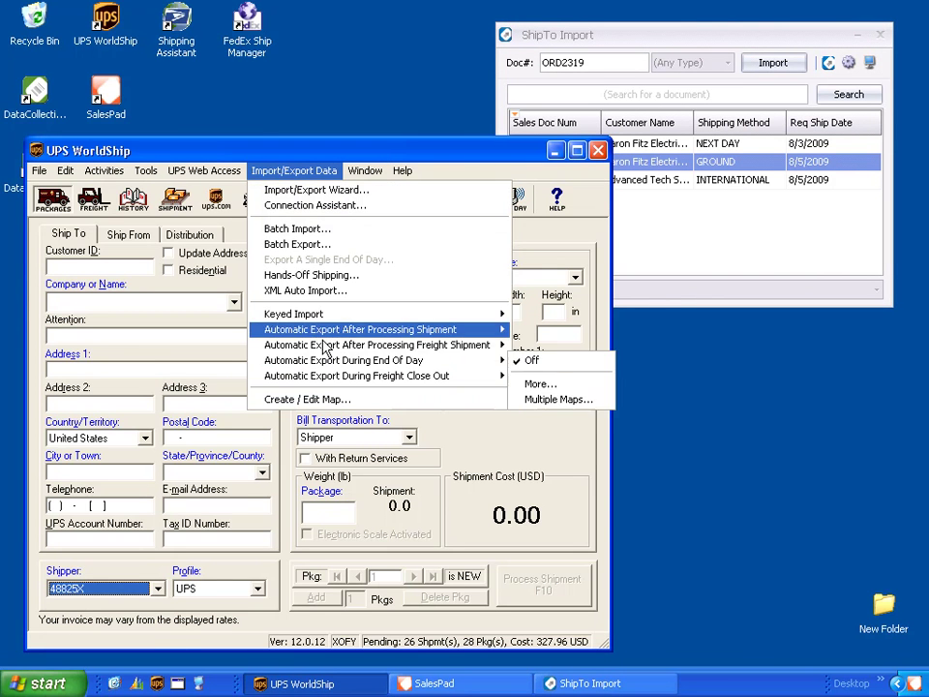
mouse_move(365, 315)
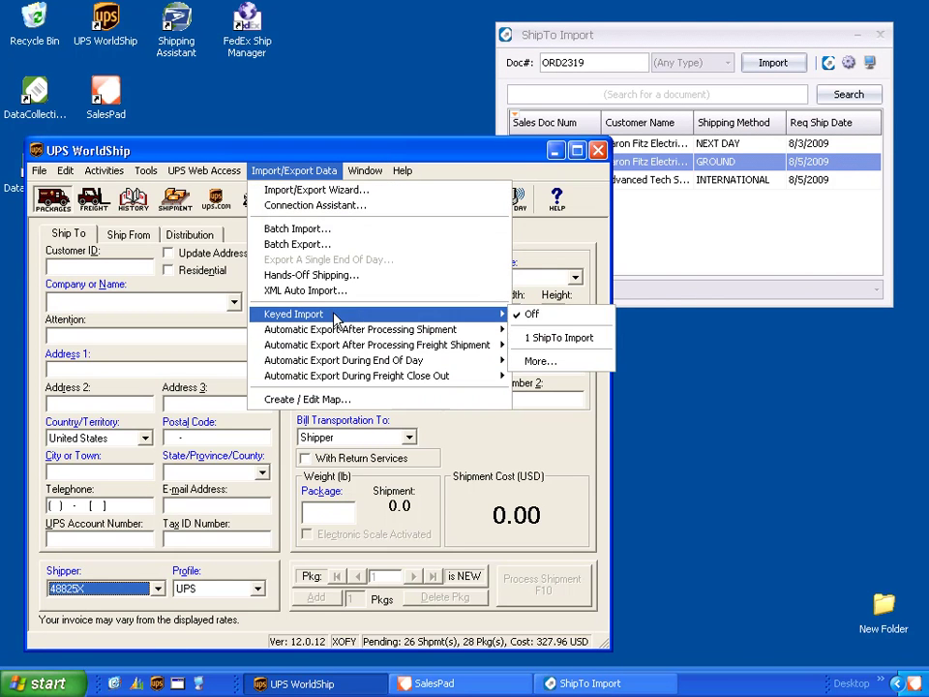
click(551, 341)
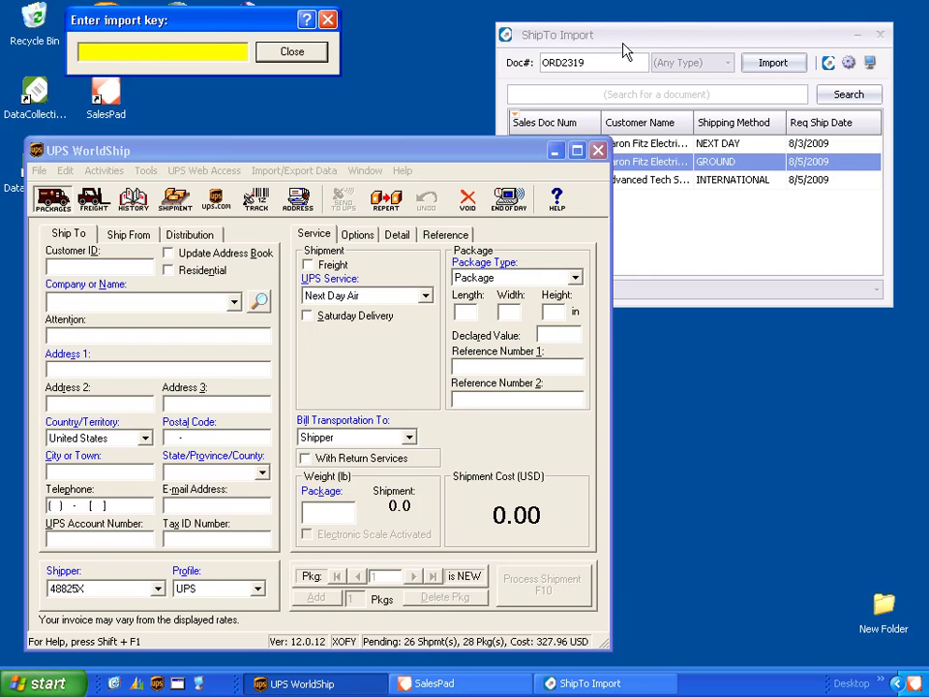
Step: Check that only GROUND has a UPS service mapping, then try importing international order ORD2329
click(661, 36)
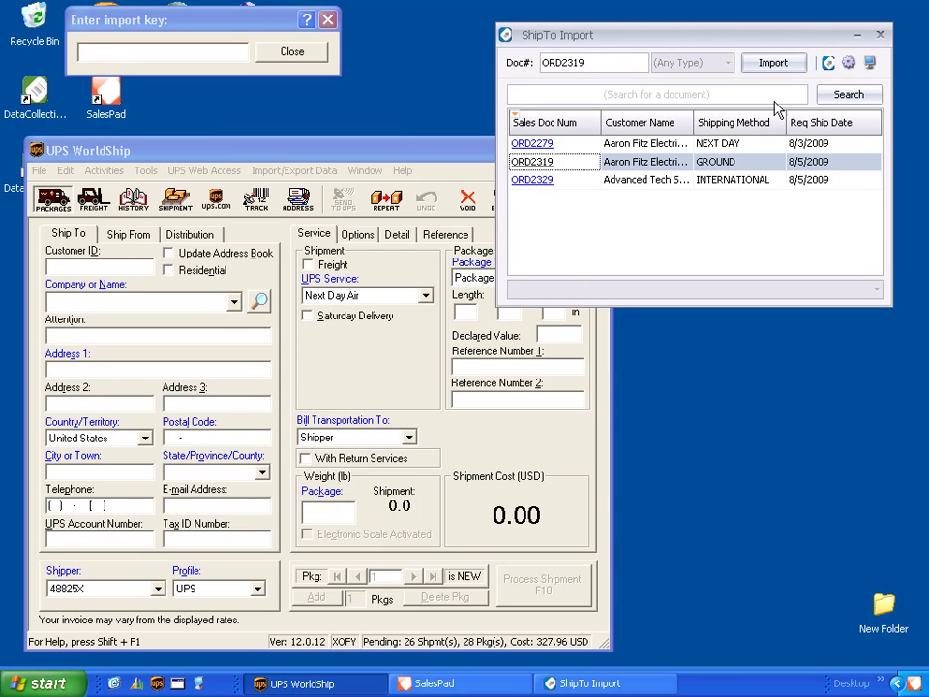
click(848, 63)
click(350, 105)
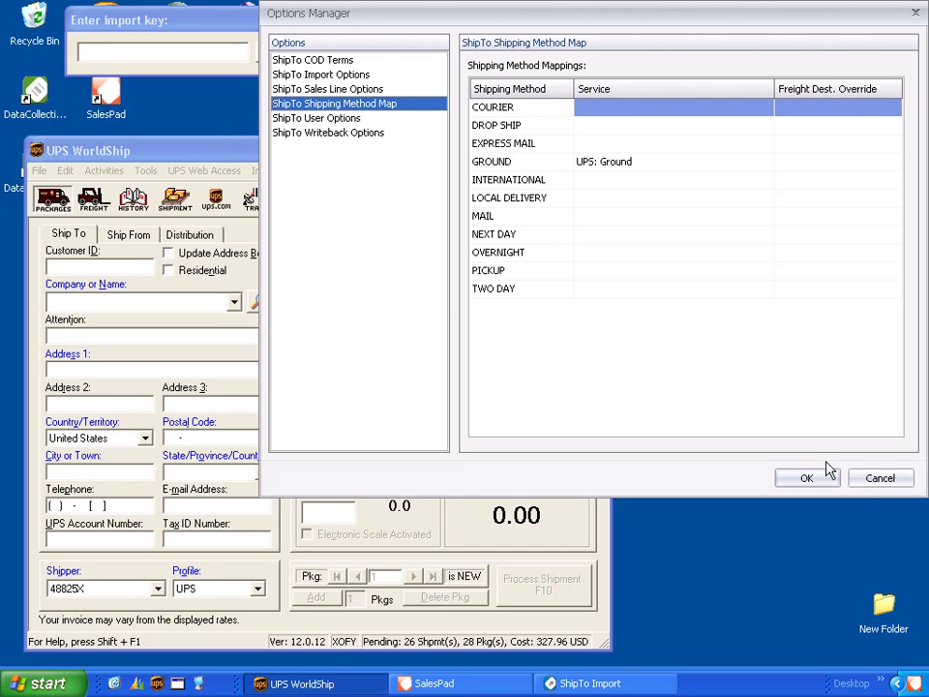
click(877, 478)
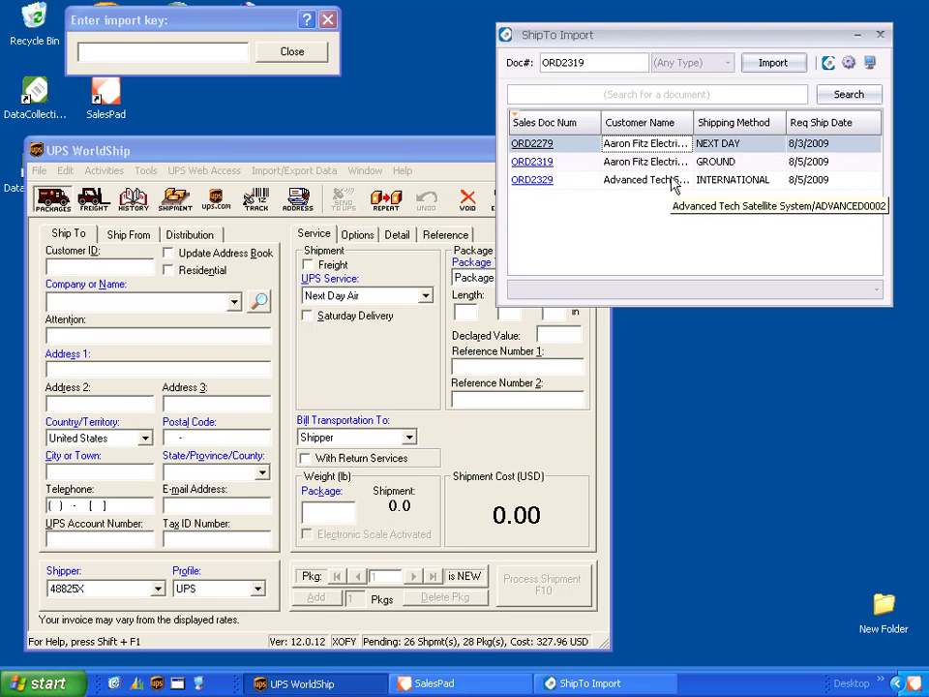
click(743, 182)
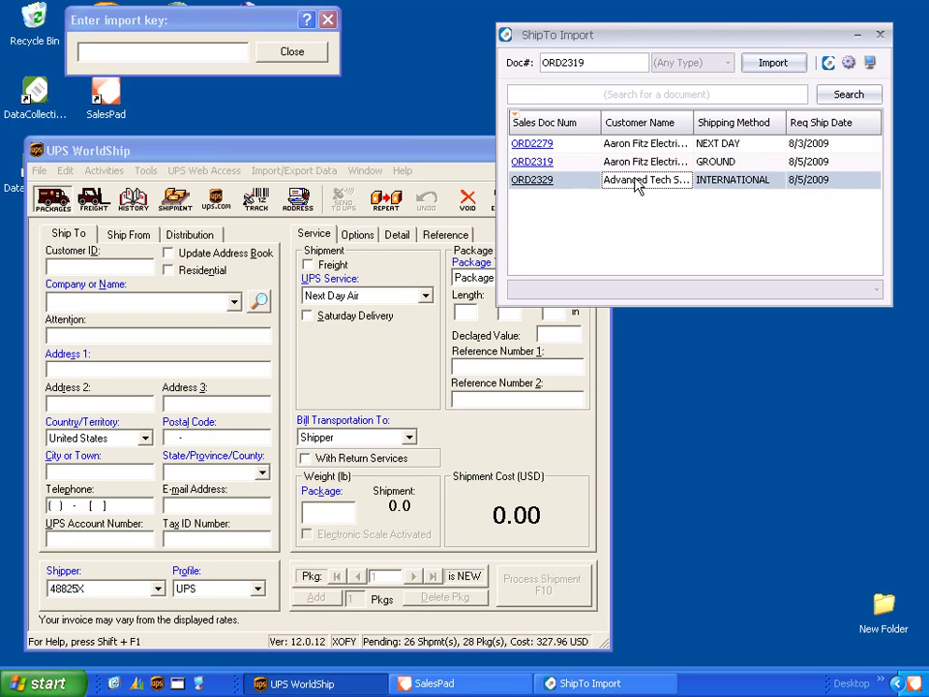
click(531, 182)
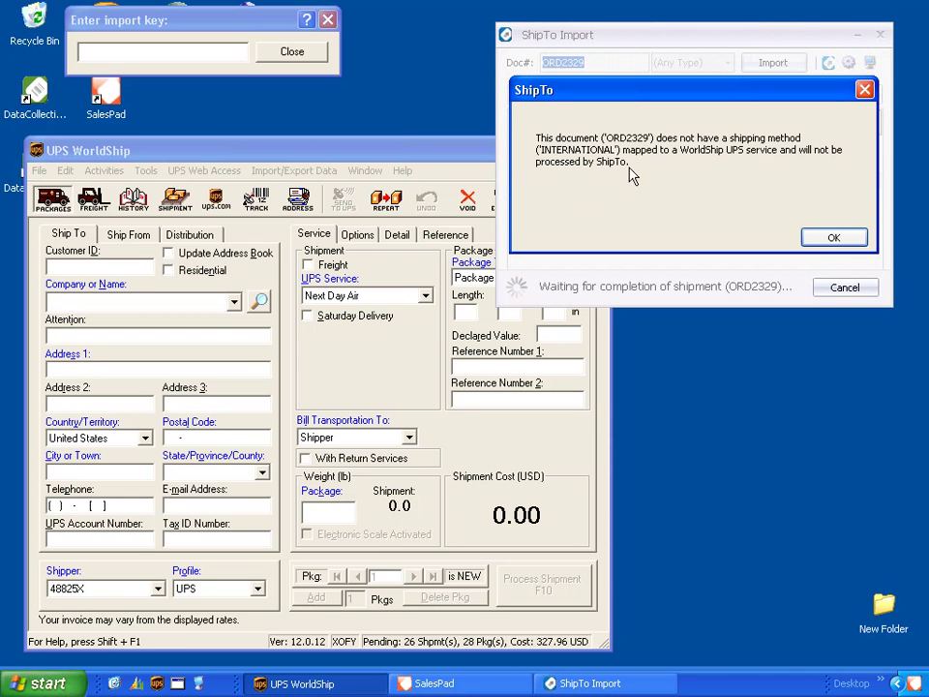
click(830, 239)
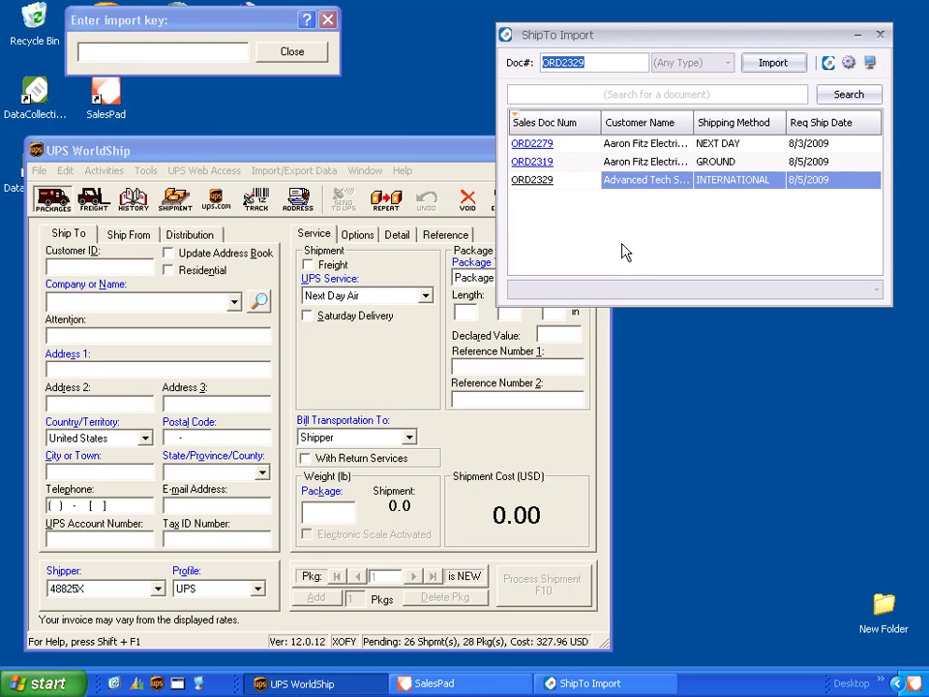
click(654, 164)
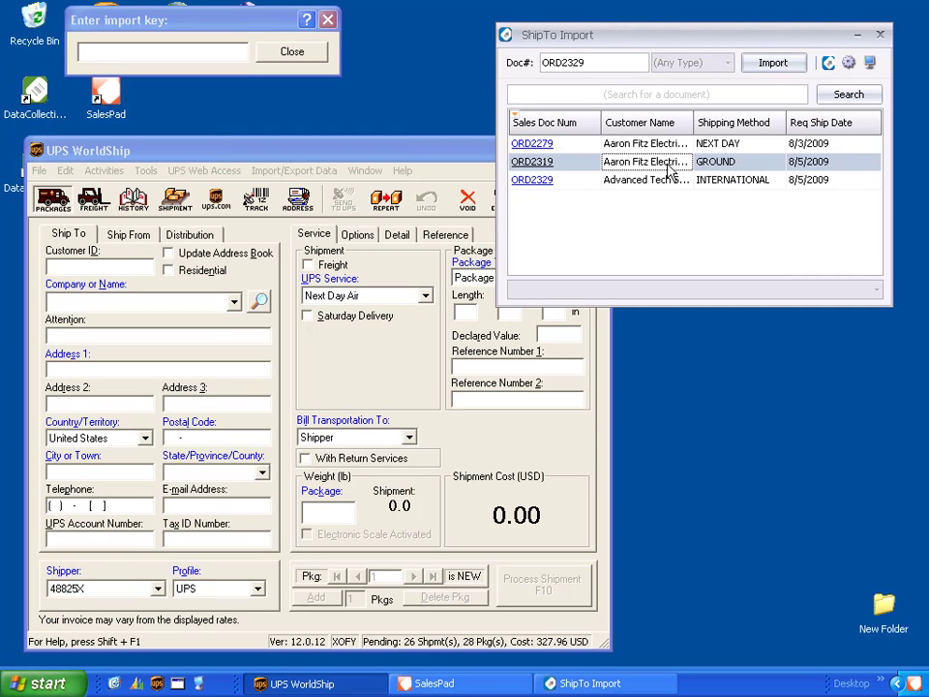
Step: Import ORD2319 into WorldShip, running End Of Day first, and check its reference number
click(534, 165)
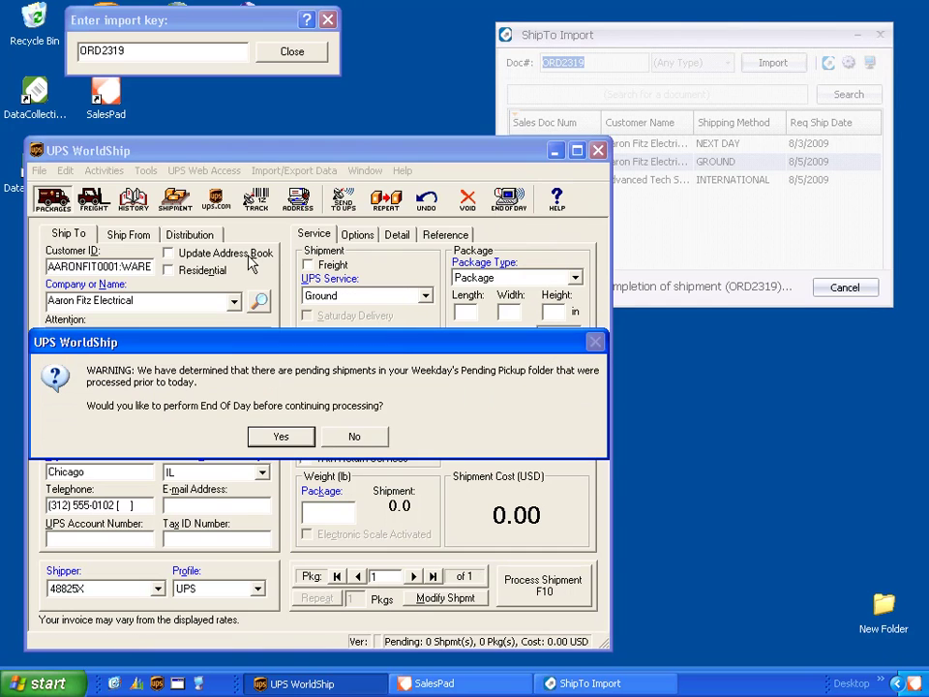
click(281, 436)
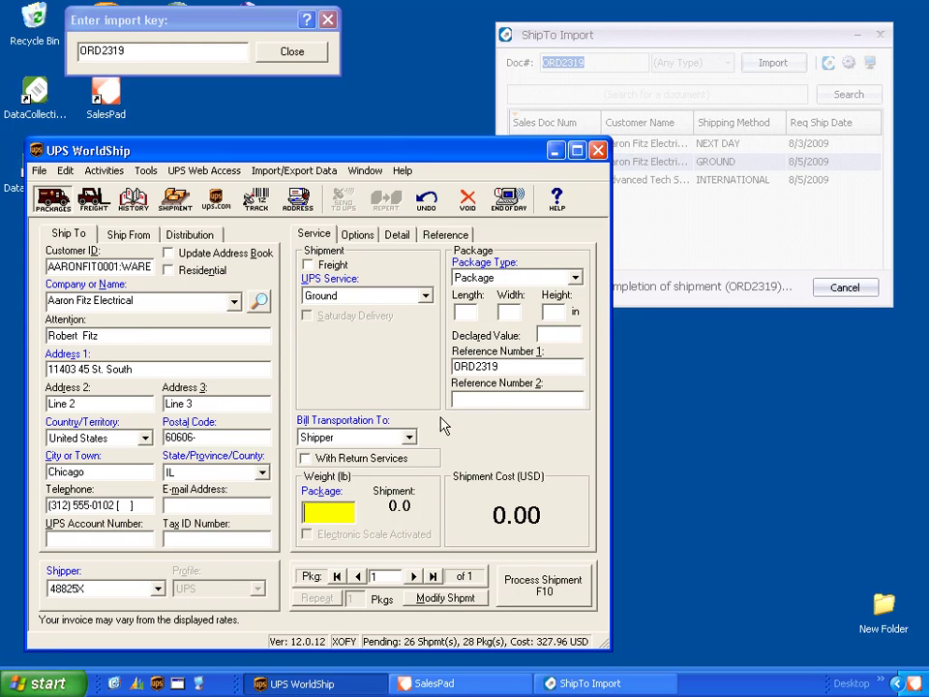
click(511, 367)
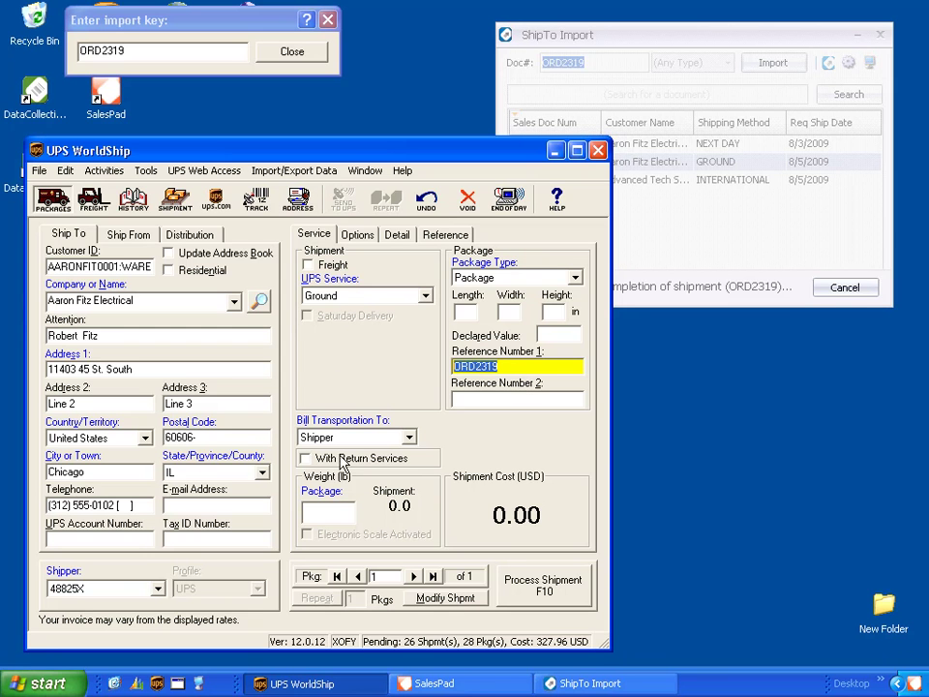
Step: Enter a 7 lb package weight, priced at 6.10 USD, and try processing the shipment
click(323, 511)
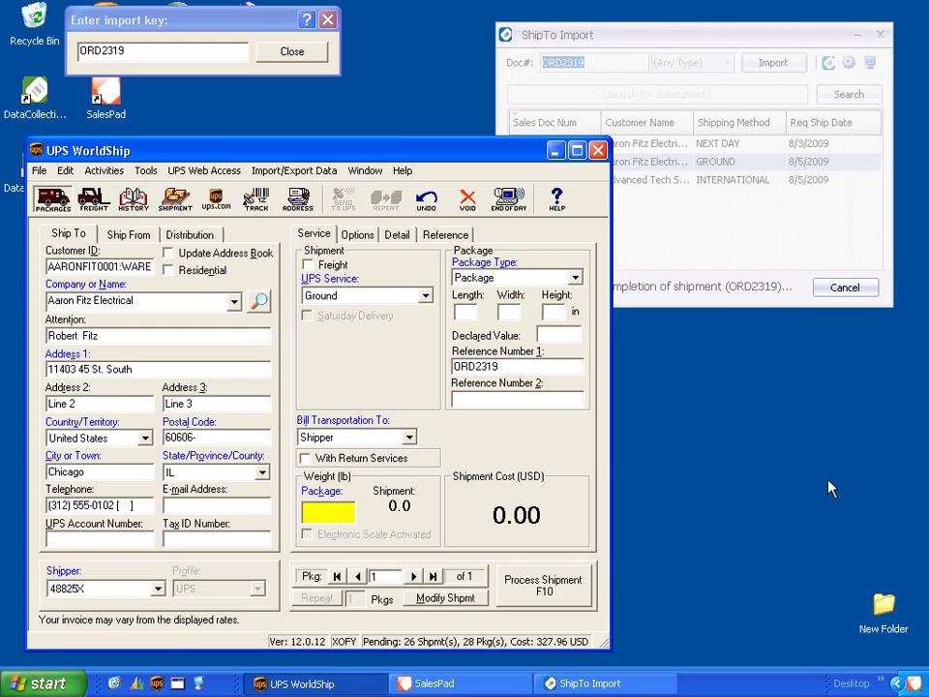
key(Tab)
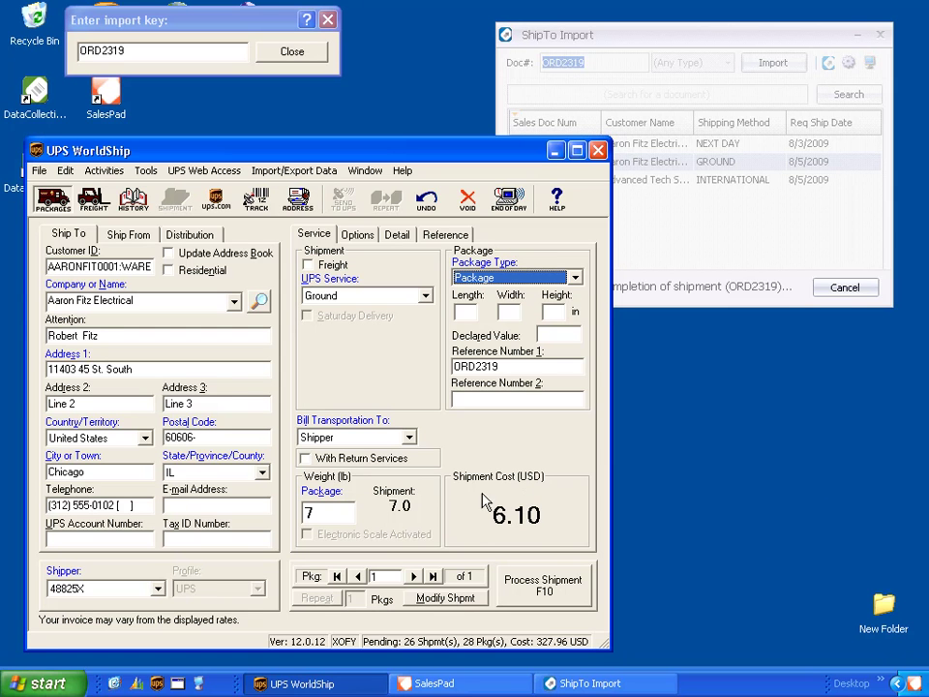
click(544, 592)
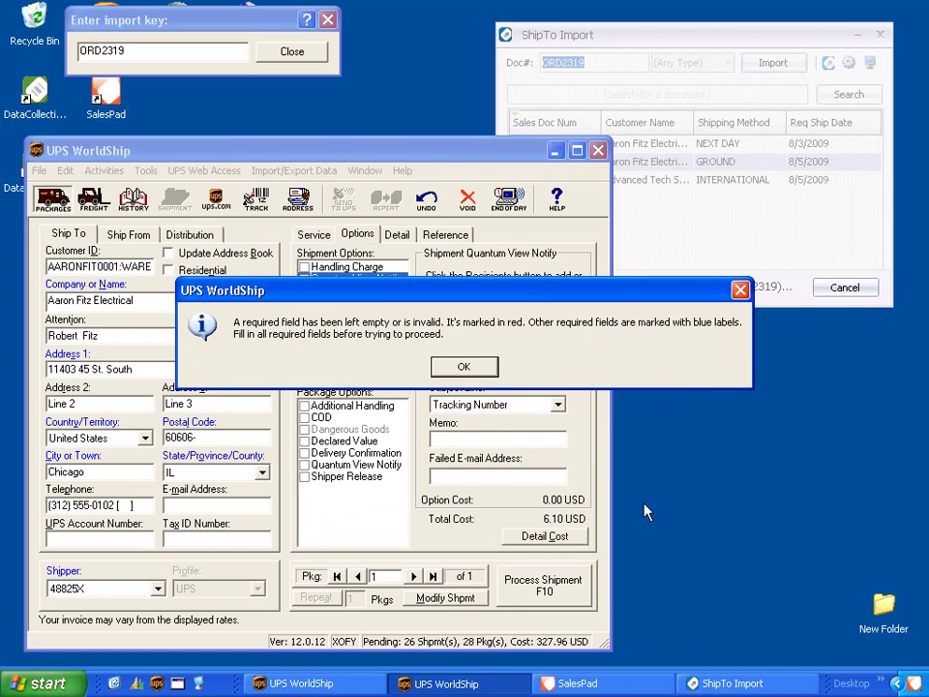
Step: Dismiss the required-field warning and fill in the ship notification recipient
click(461, 371)
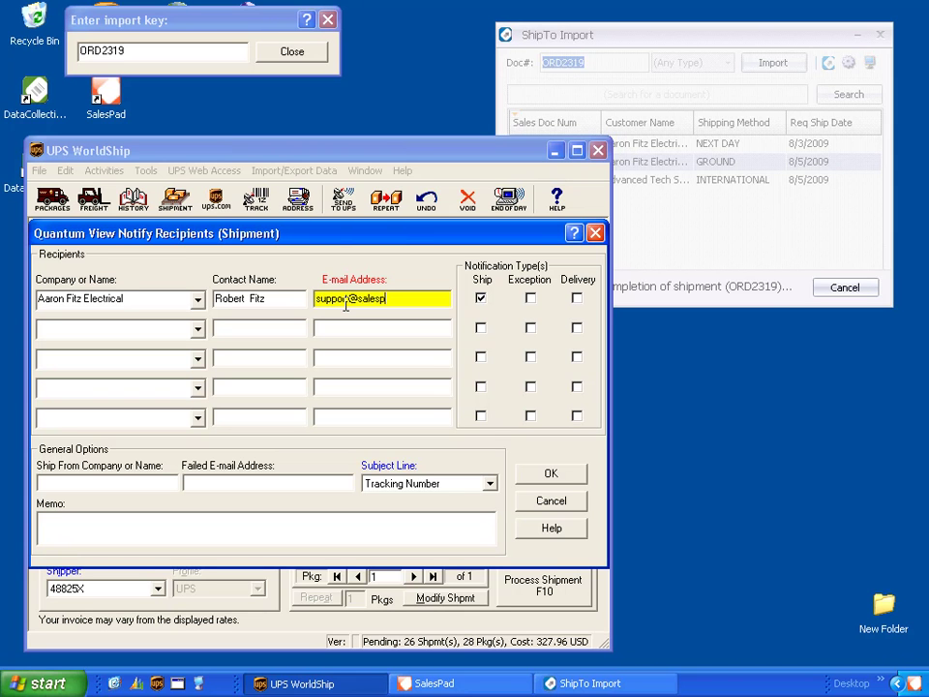
text(et)
click(538, 471)
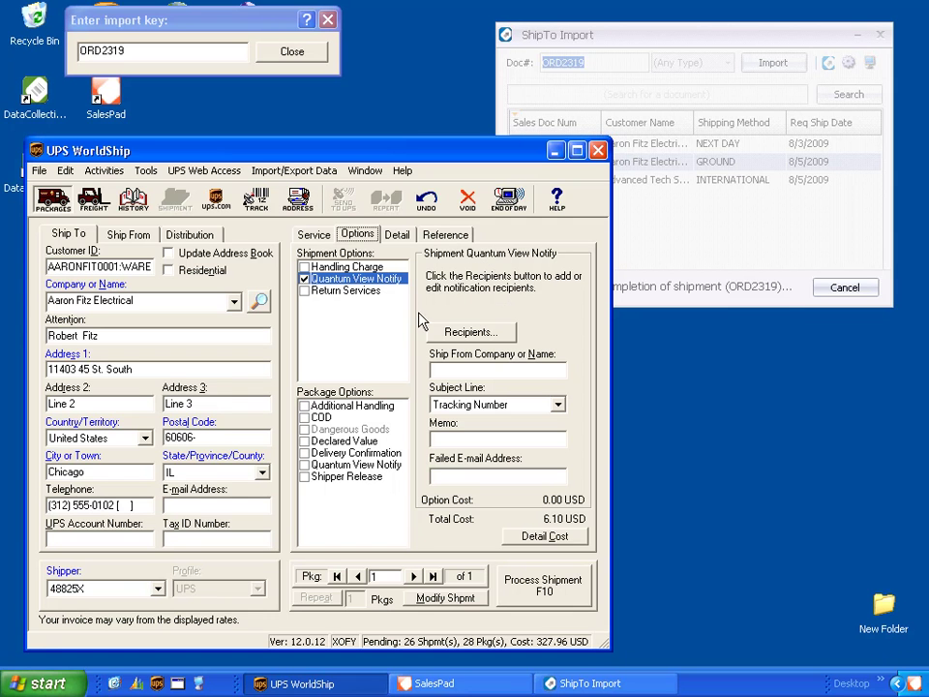
Step: Abort the ORD2319 shipment and cancel waiting for its completion in ShipTo Import
click(426, 201)
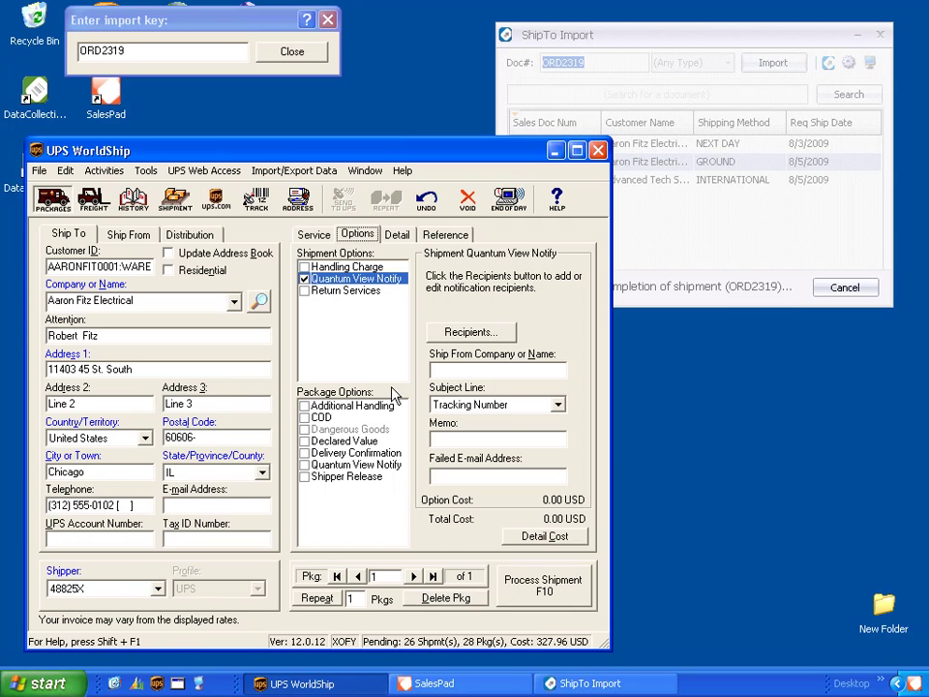
click(424, 201)
click(282, 427)
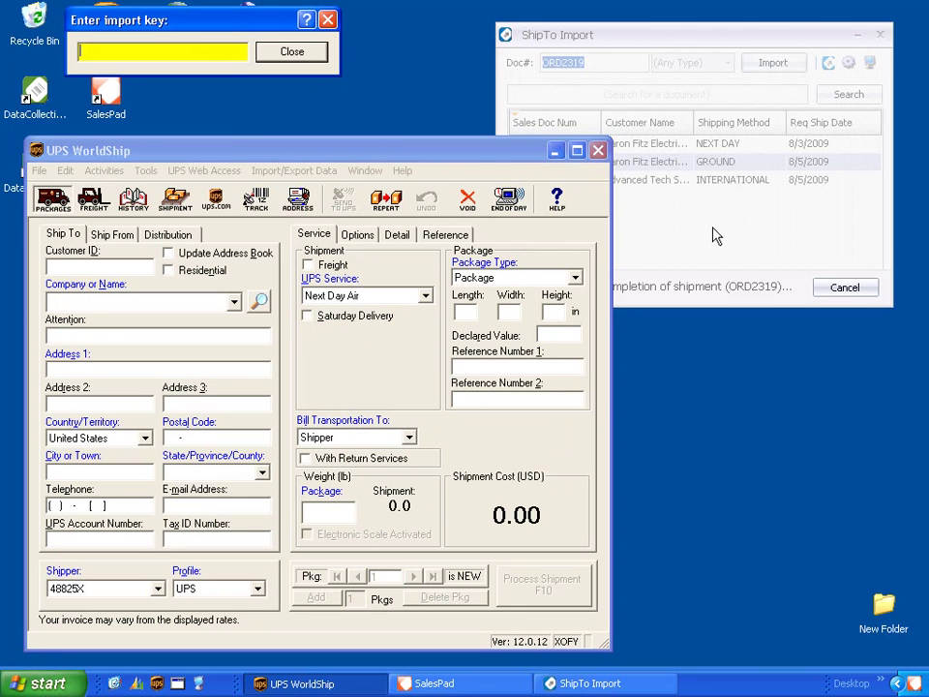
click(849, 291)
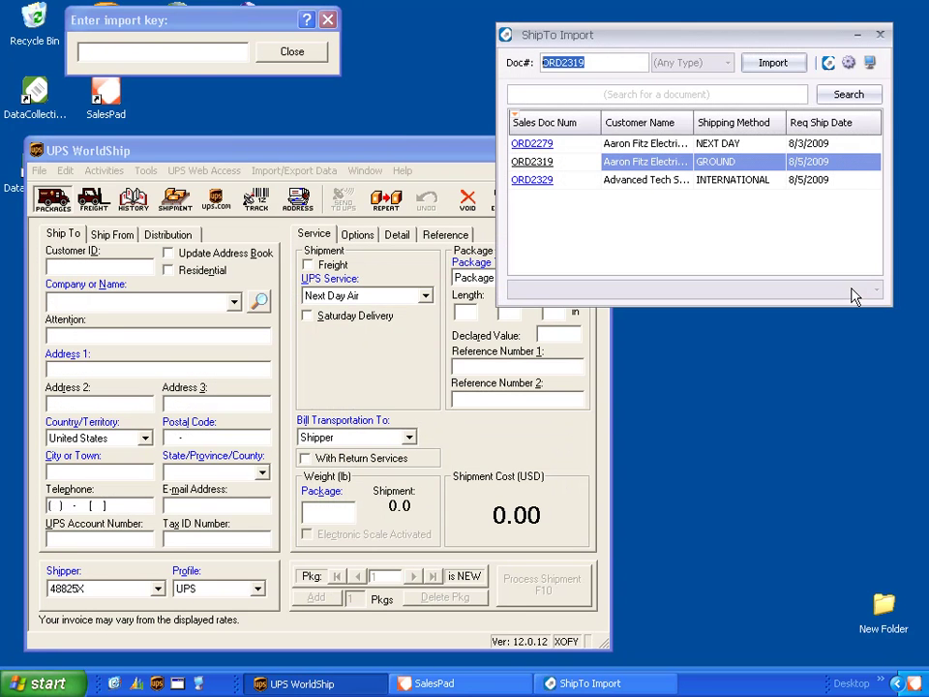
Step: Open order D5113 from the SalesPad Sales Monitor
click(434, 683)
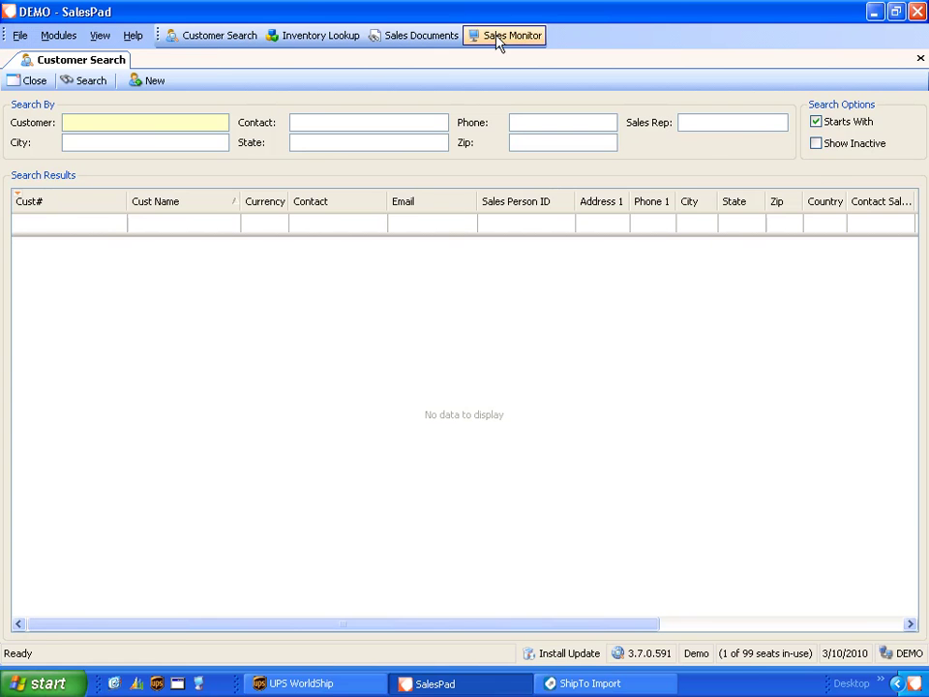
click(503, 36)
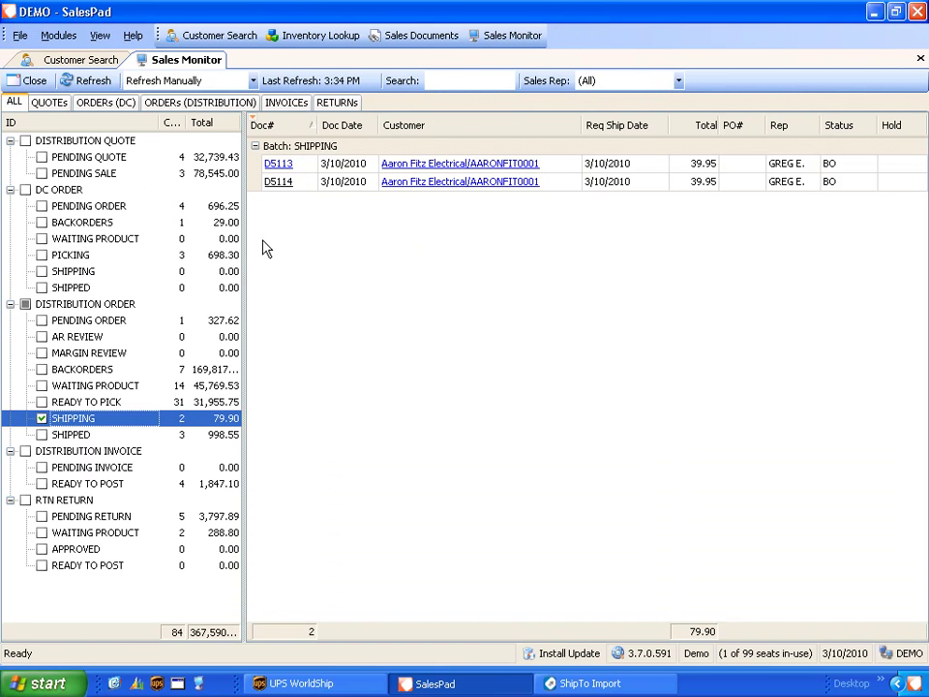
click(289, 169)
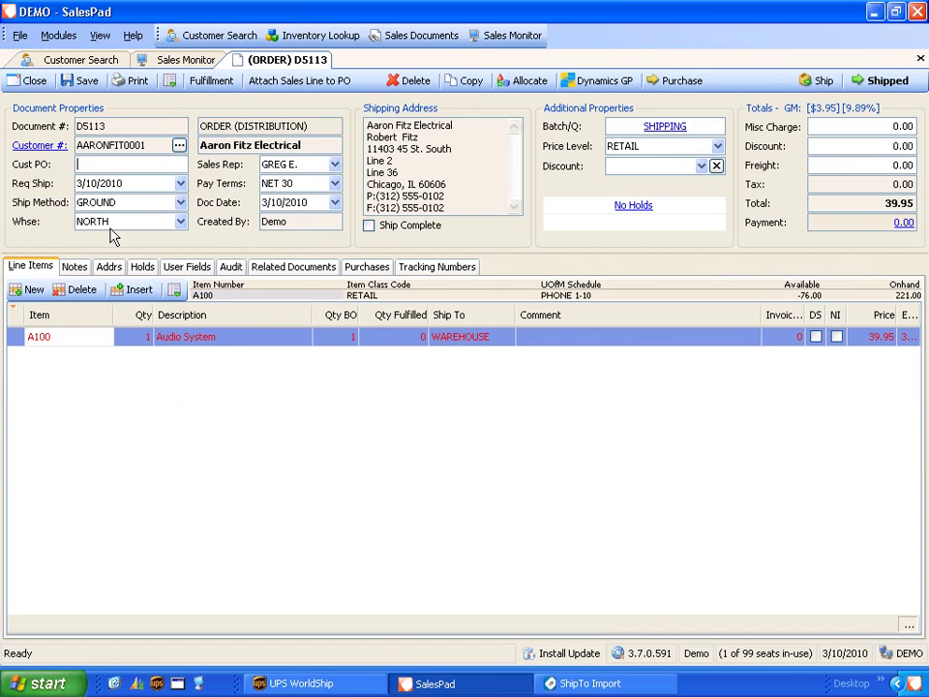
Step: Set D5113's warehouse to WAREHOUSE, apply it to the line items, and save
click(180, 221)
scroll(101, 329, down, 2)
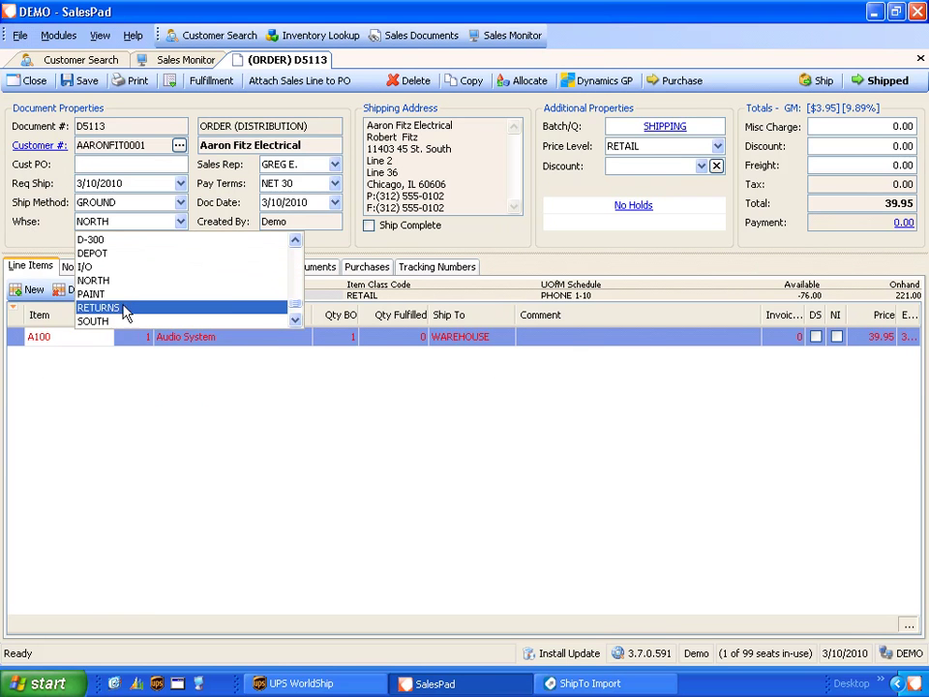
click(112, 308)
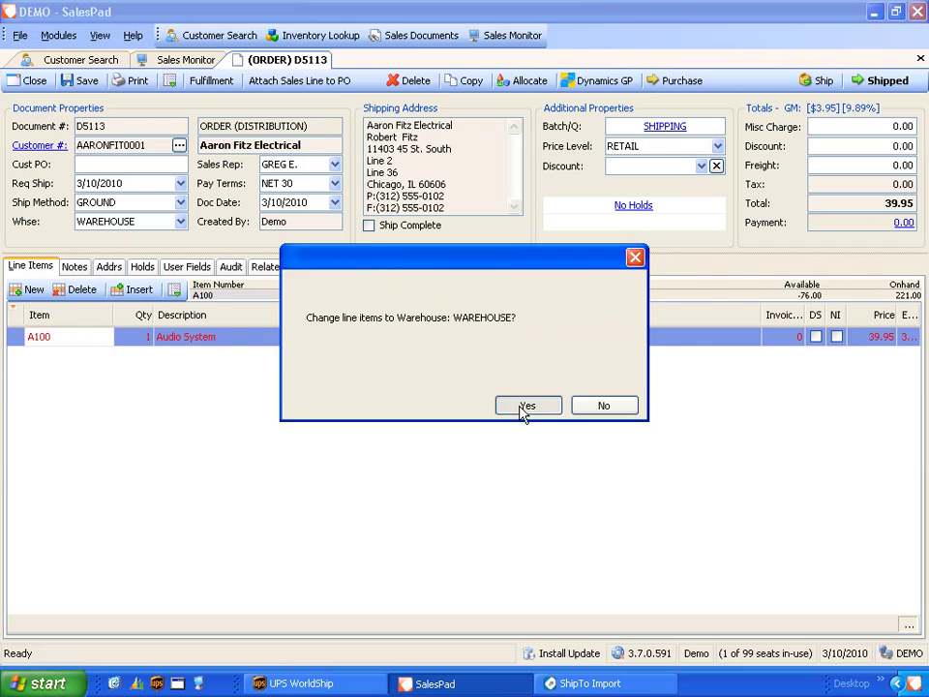
click(525, 406)
click(79, 81)
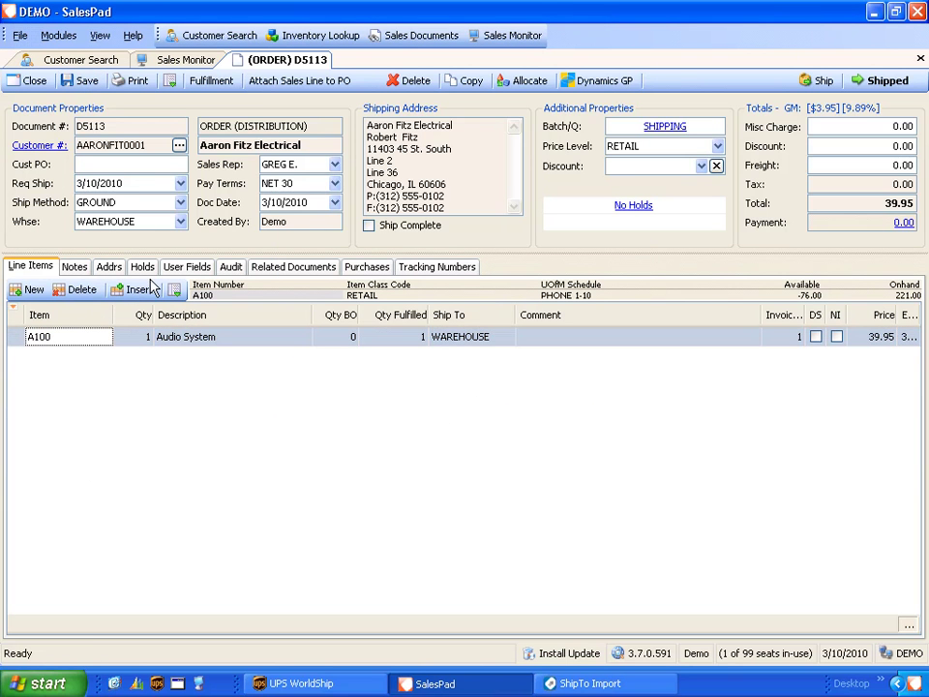
Step: On the Addrs tab, choose the bill-to contact's e-mail for notifications, then save and close D5113
click(106, 268)
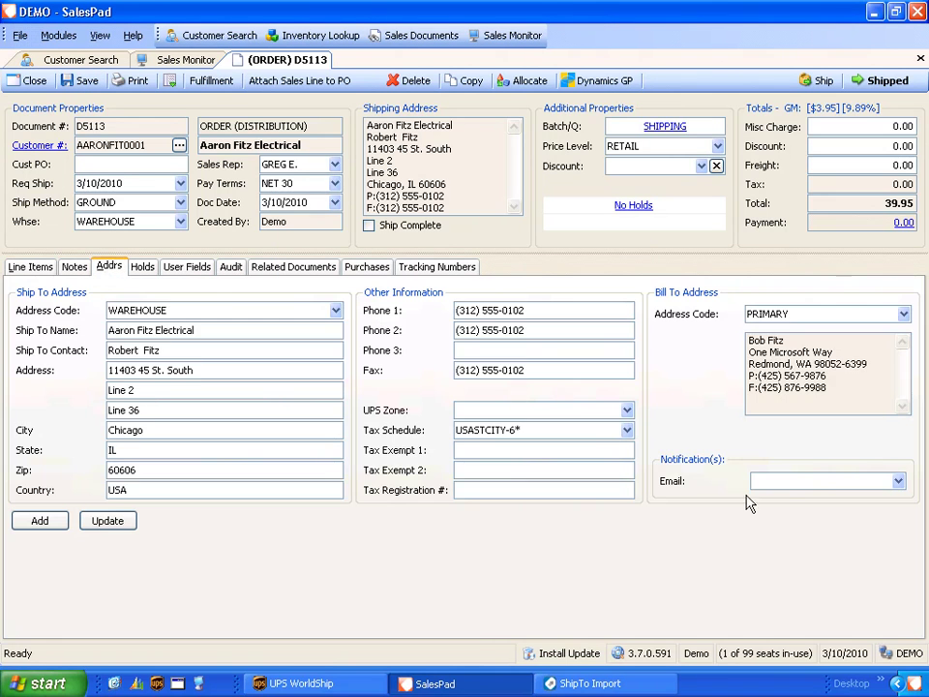
click(898, 480)
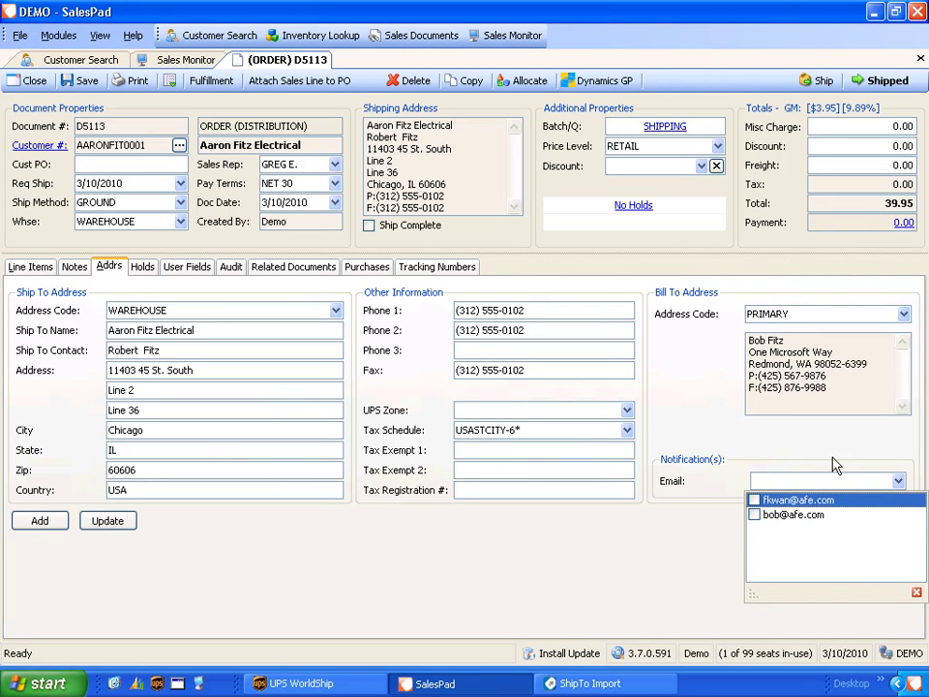
click(755, 516)
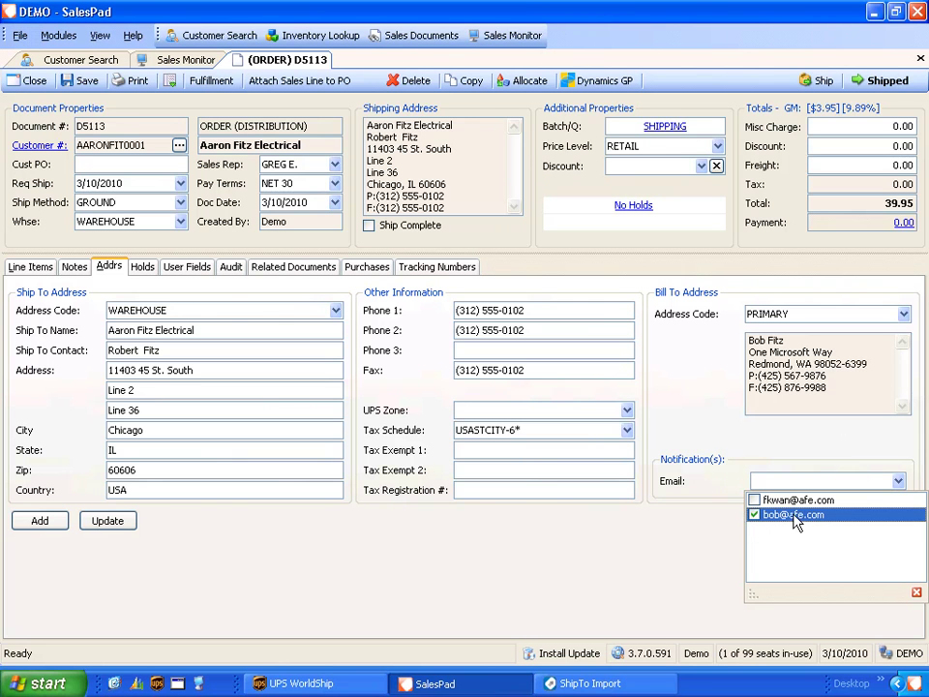
click(728, 535)
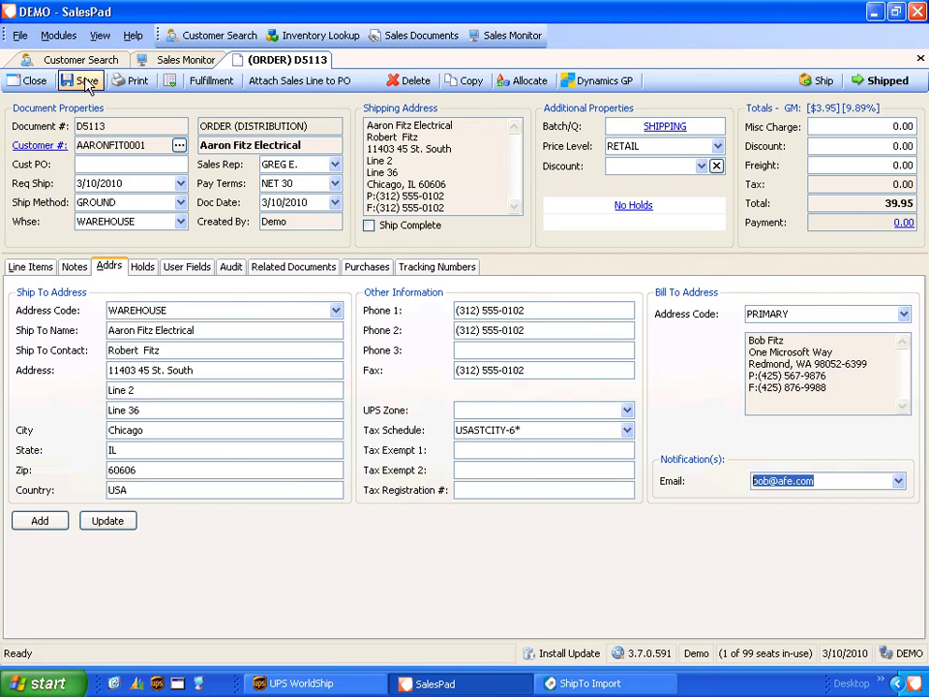
click(34, 81)
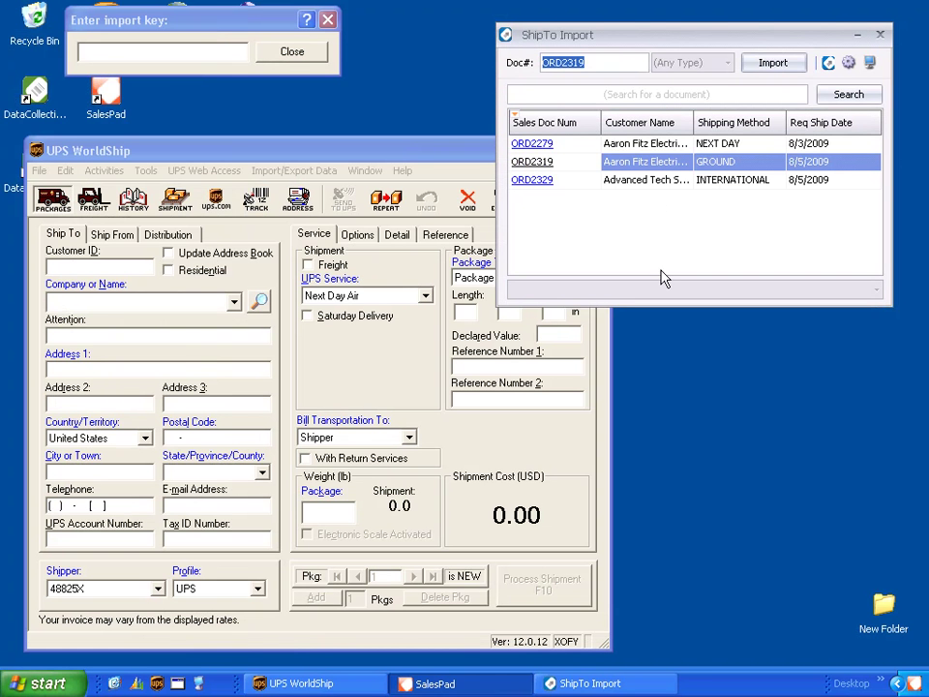
Step: Search ShipTo orders and import D5113 into WorldShip with a 7 lb package weight
click(849, 94)
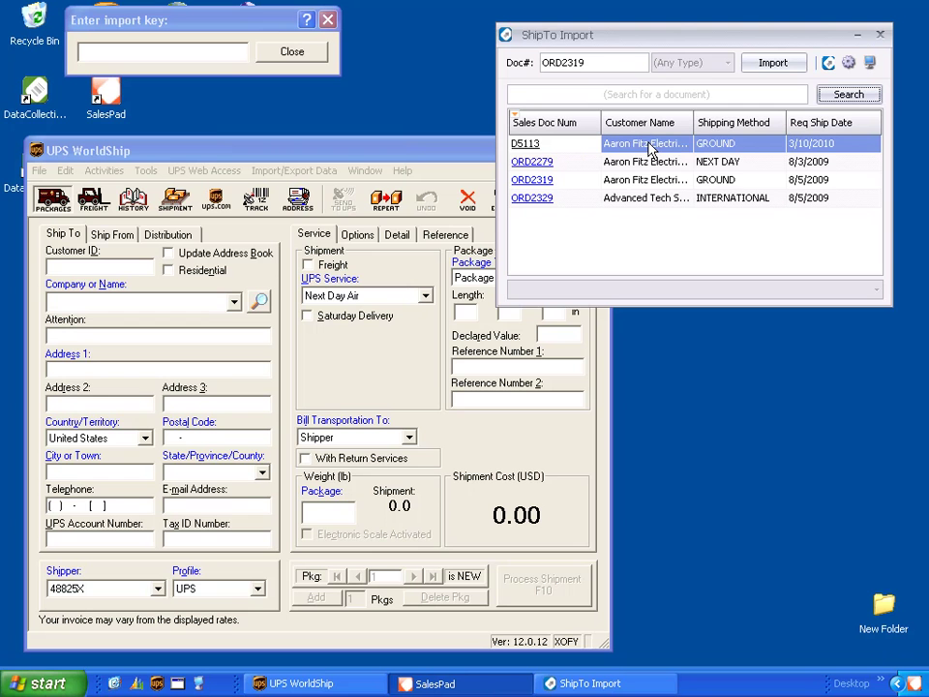
click(526, 146)
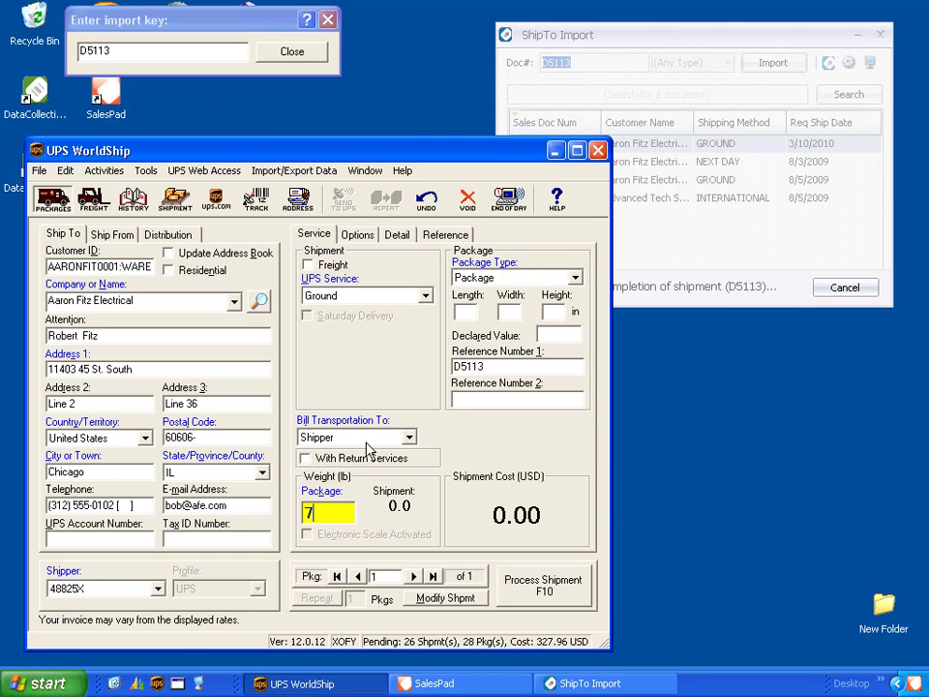
key(Tab)
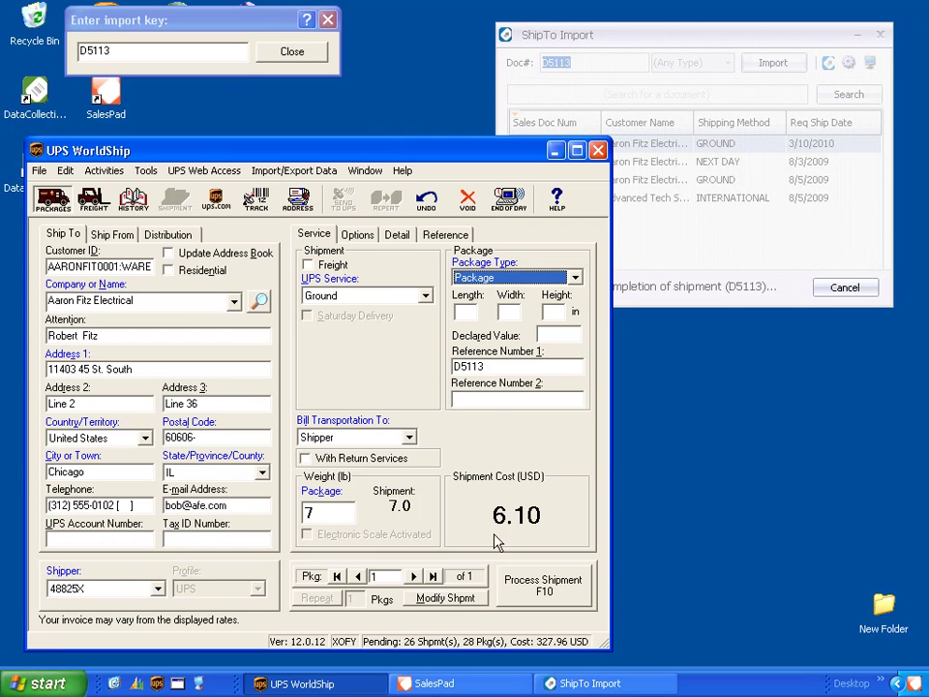
click(348, 234)
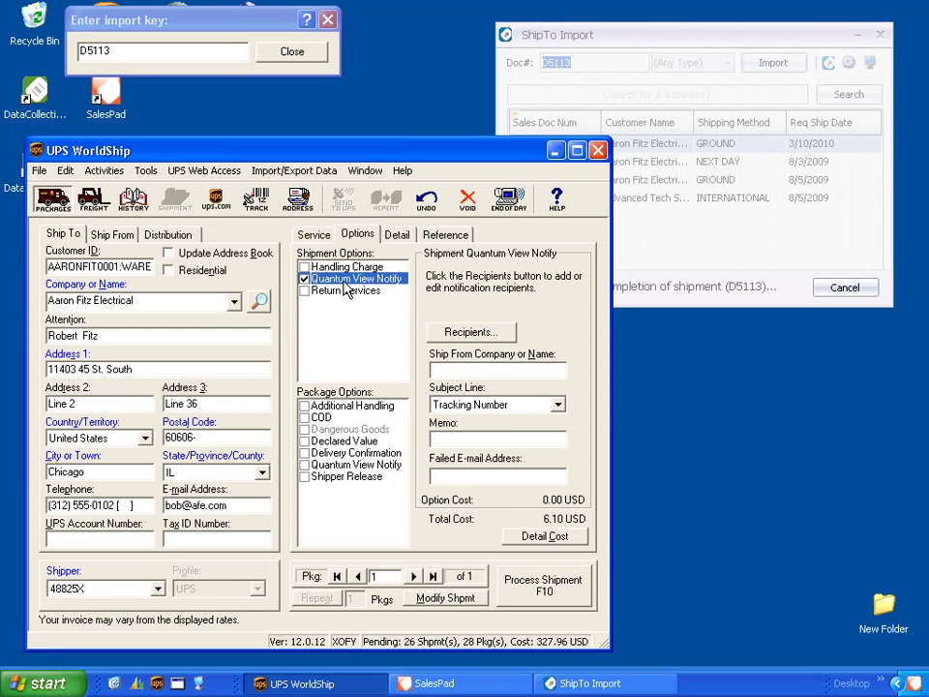
click(470, 332)
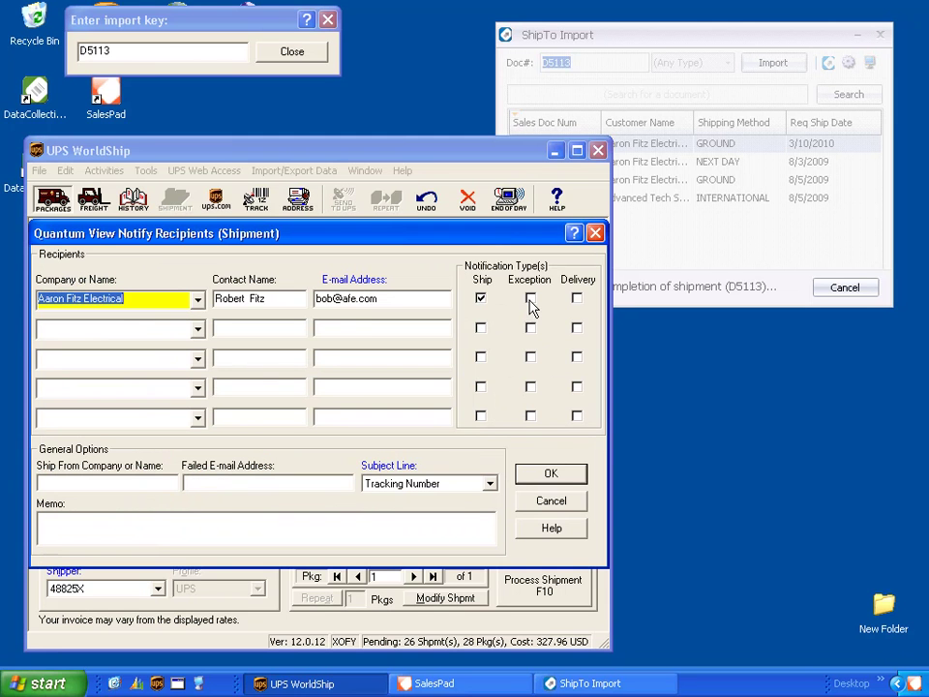
click(337, 298)
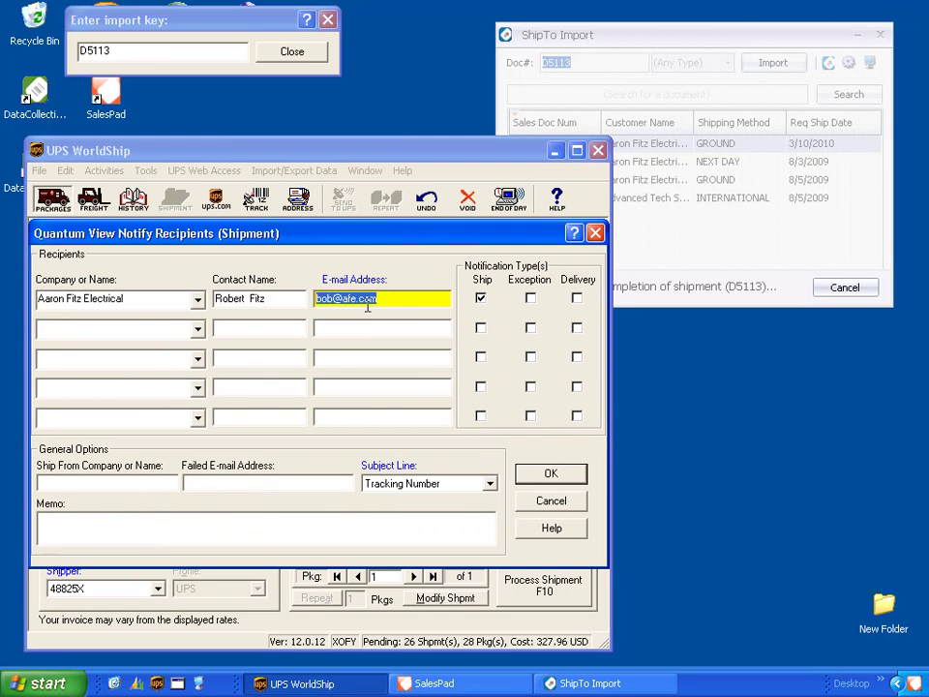
click(561, 505)
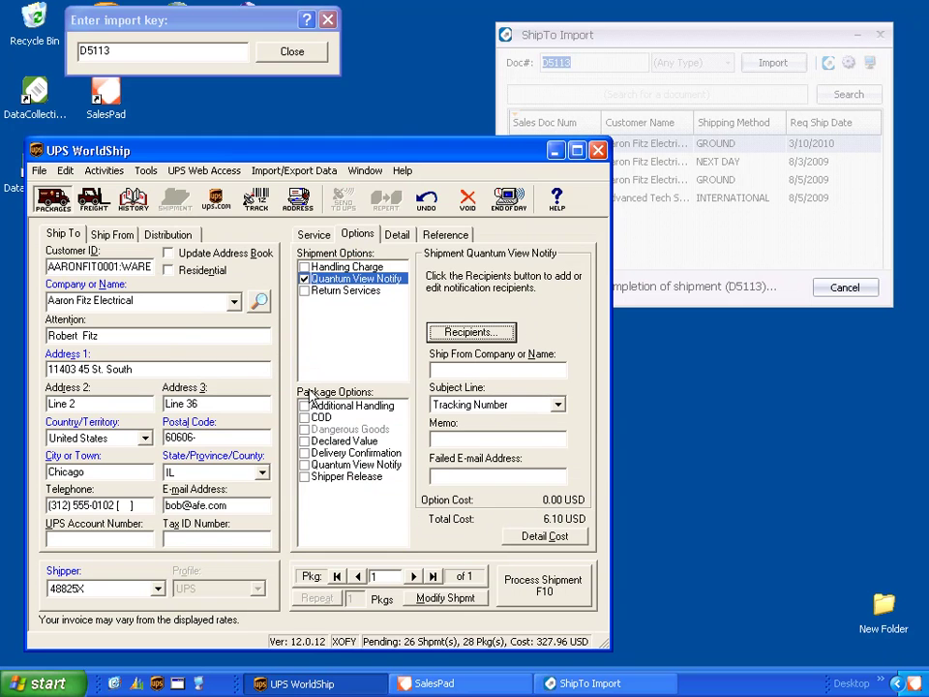
click(539, 588)
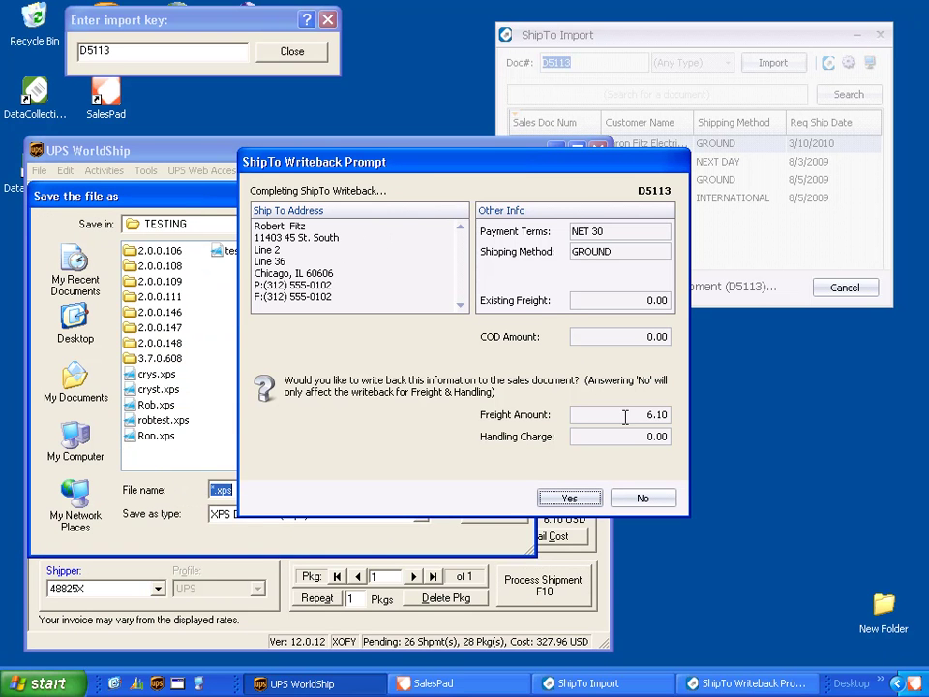
Step: Process the D5113 shipment and write the 6.10 freight back to the order, skipping the file save
double_click(656, 414)
click(641, 432)
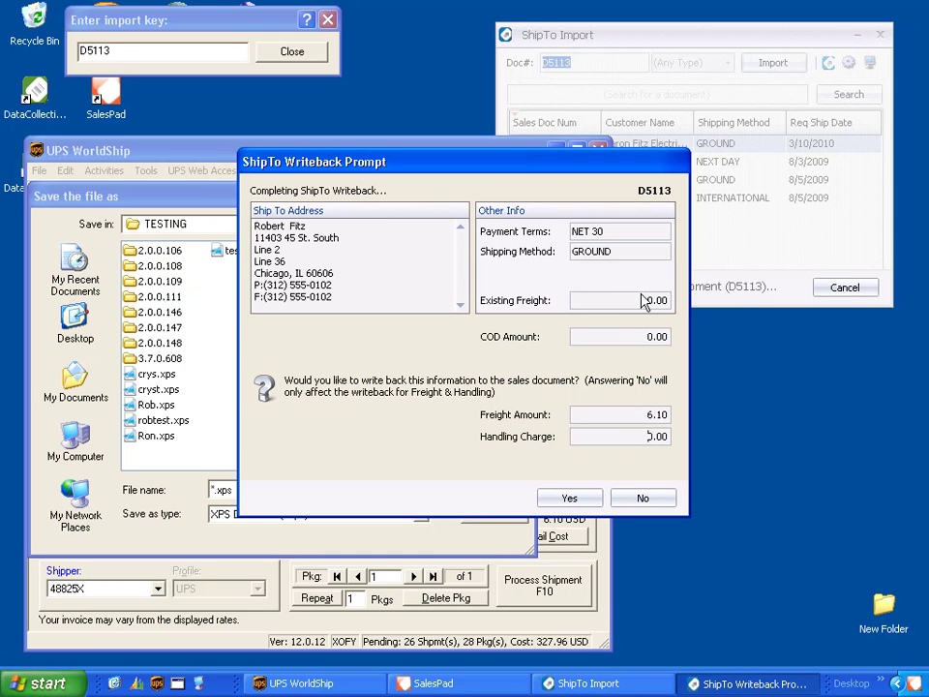
click(566, 498)
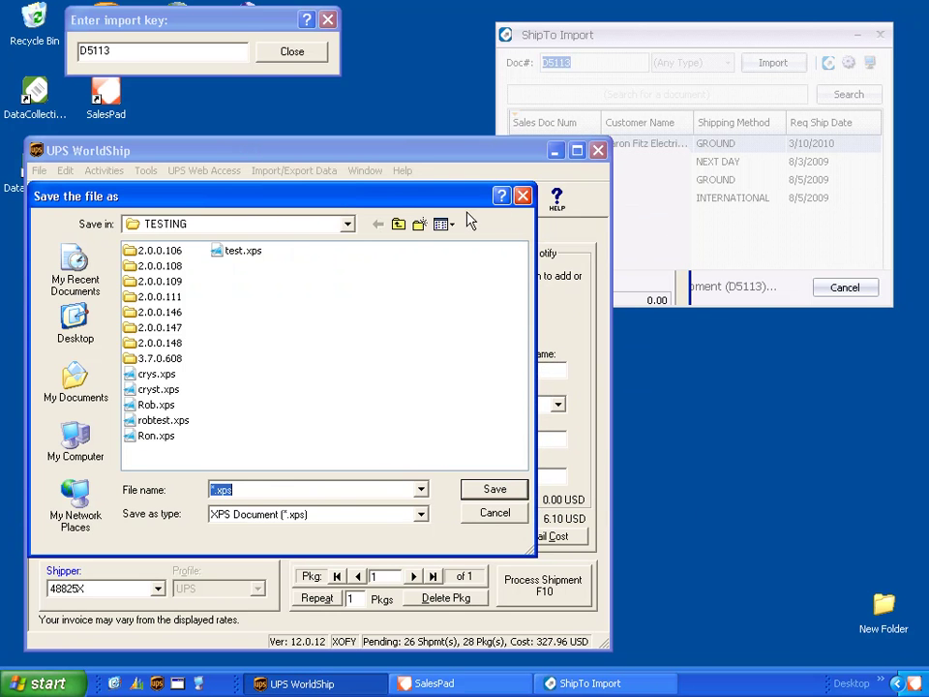
click(523, 196)
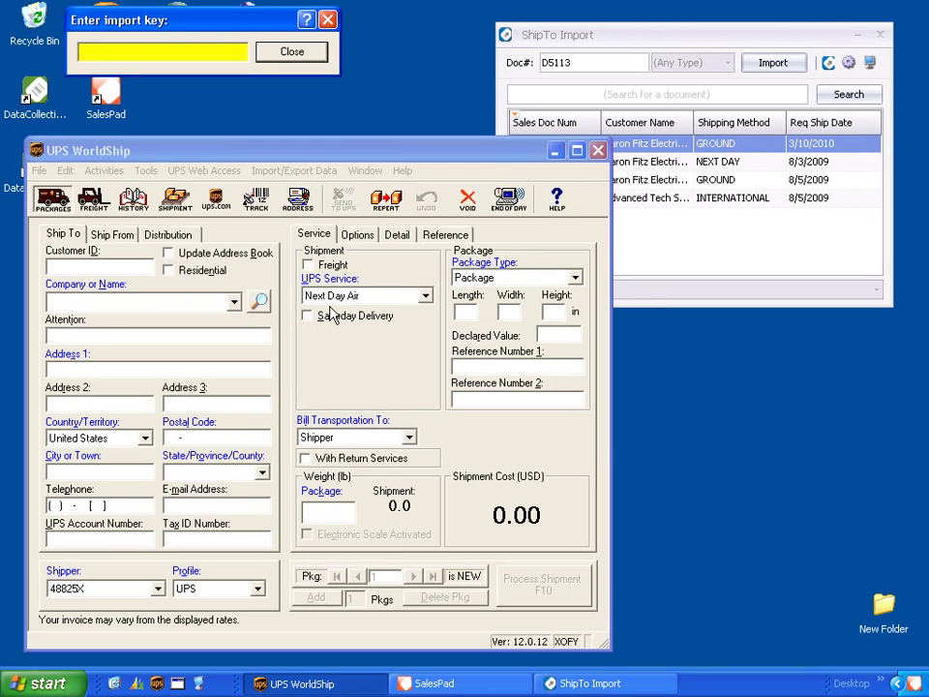
Step: Refresh the ShipTo Import order list, then return to SalesPad's Sales Monitor
click(682, 47)
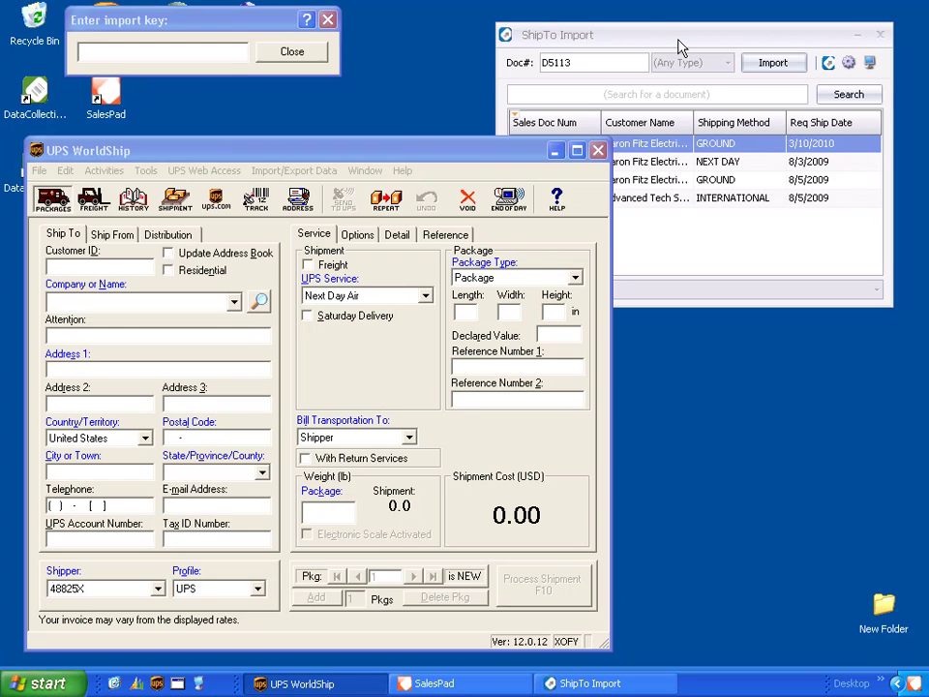
click(842, 96)
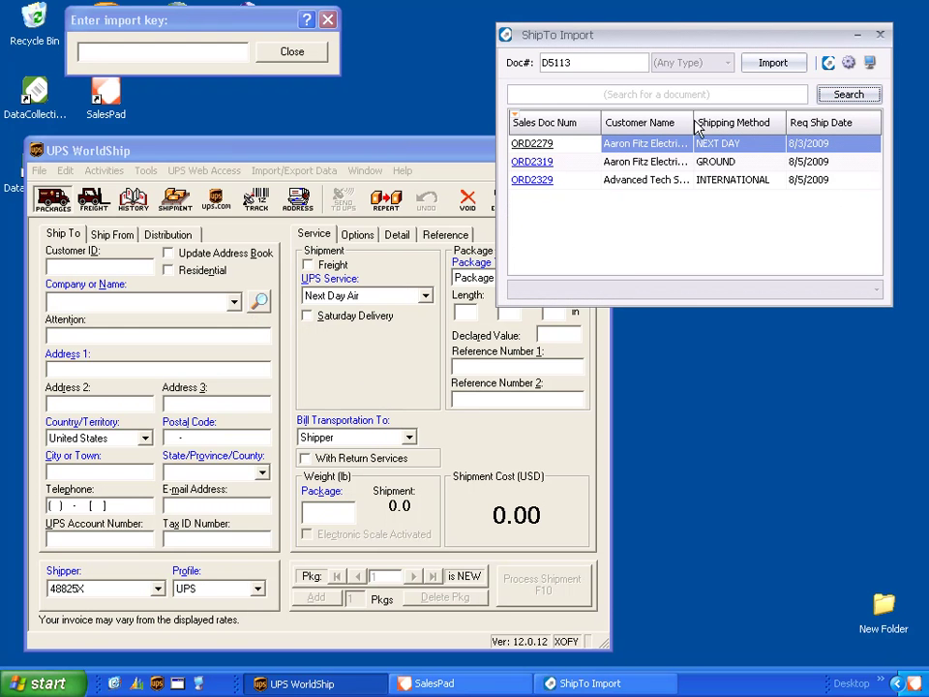
click(465, 686)
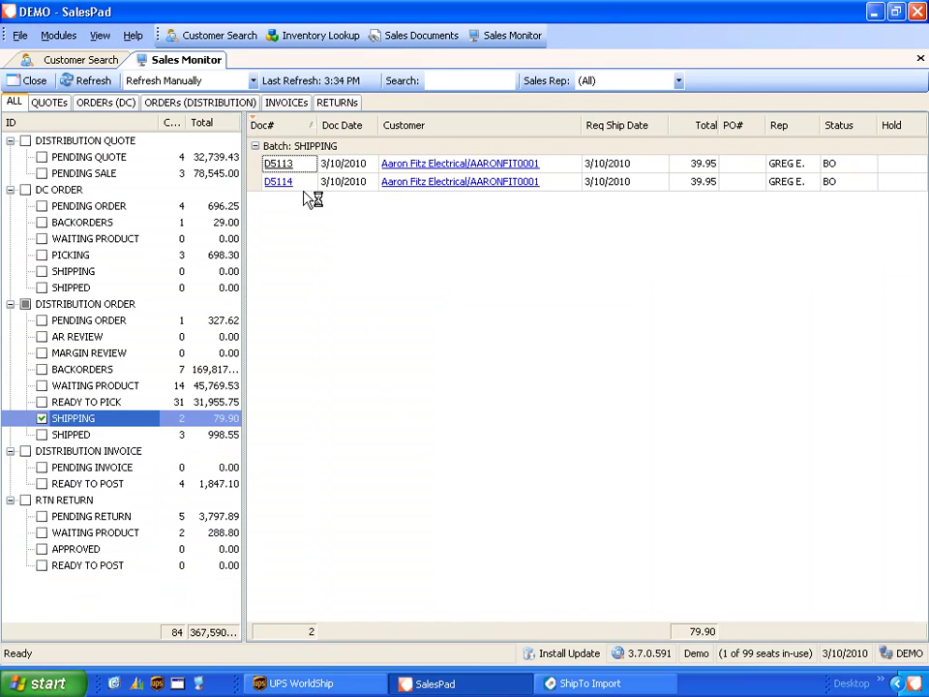
Step: Open order D5113 and view its internal note with the ship date and tracking number
key(Return)
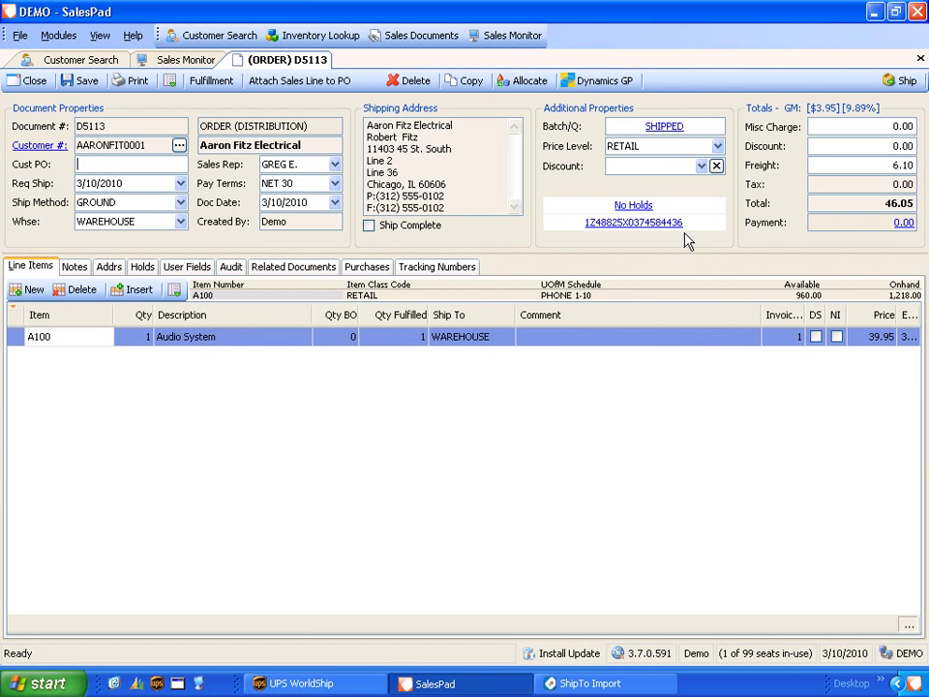
click(76, 267)
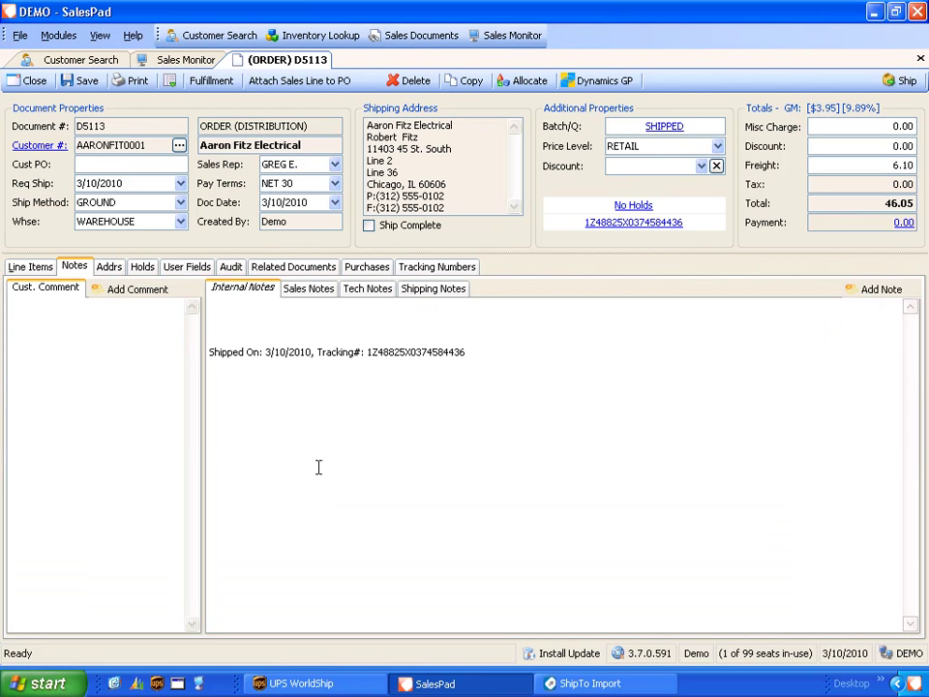